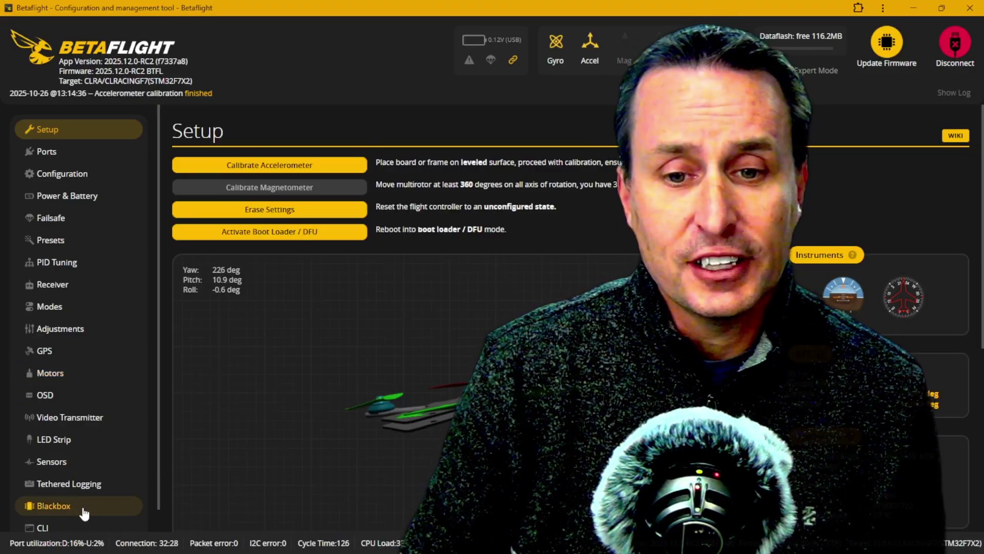
# - Open the Blackbox settings and keep Onboard Flash as the logging device
pyautogui.click(83, 510)
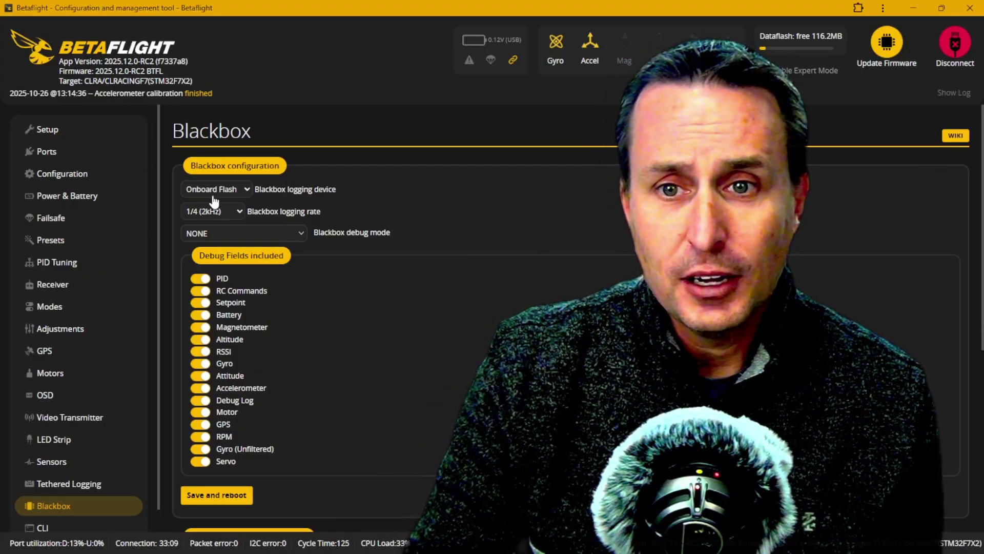
pyautogui.click(215, 189)
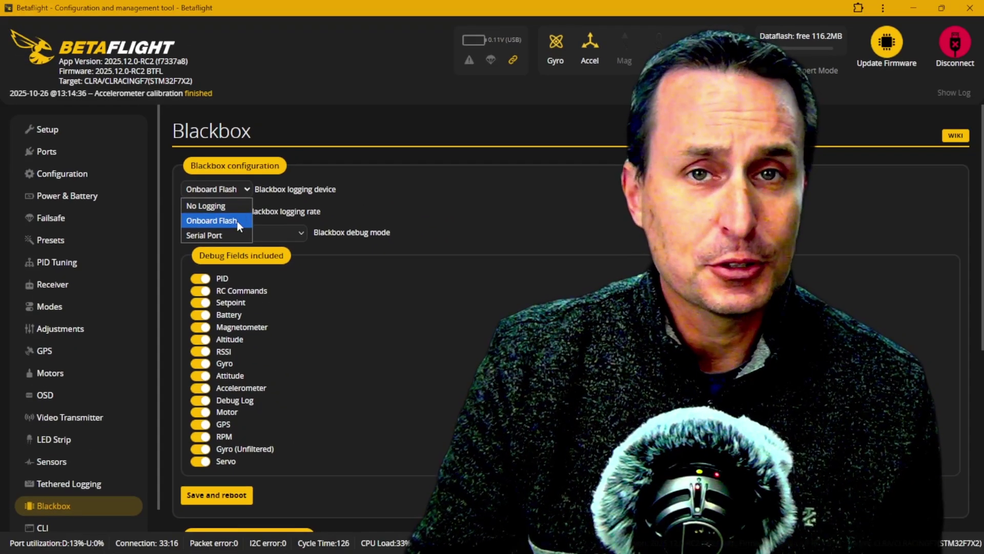
pyautogui.click(236, 220)
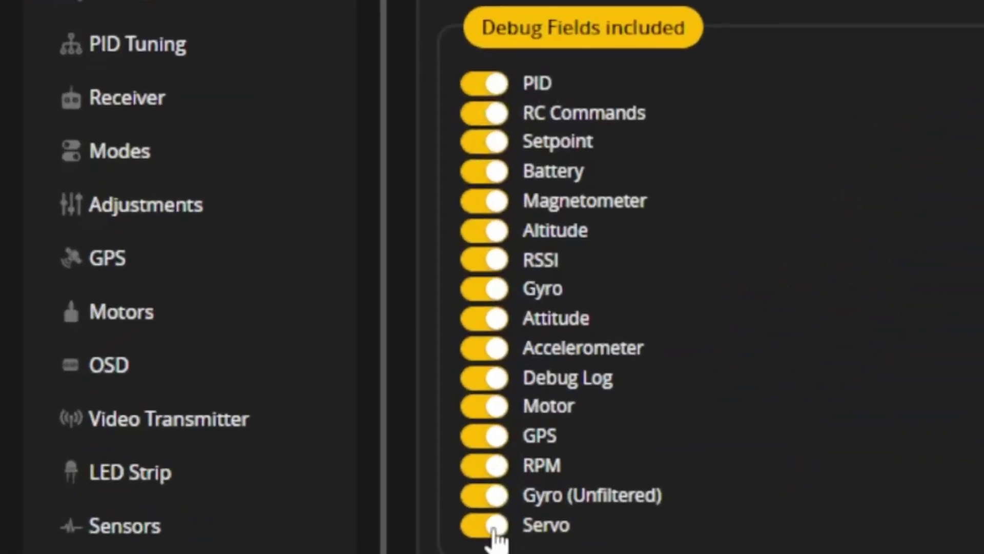
# - Disable the Servo, GPS, Accelerometer, Attitude, RSSI, Altitude, Magnetometer and Battery debug fields
pyautogui.click(493, 532)
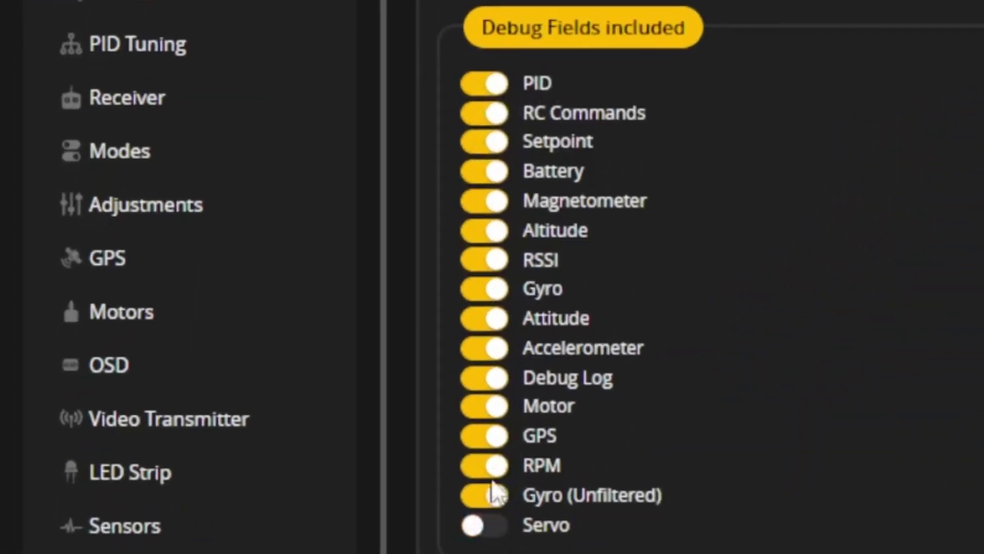
pyautogui.click(489, 438)
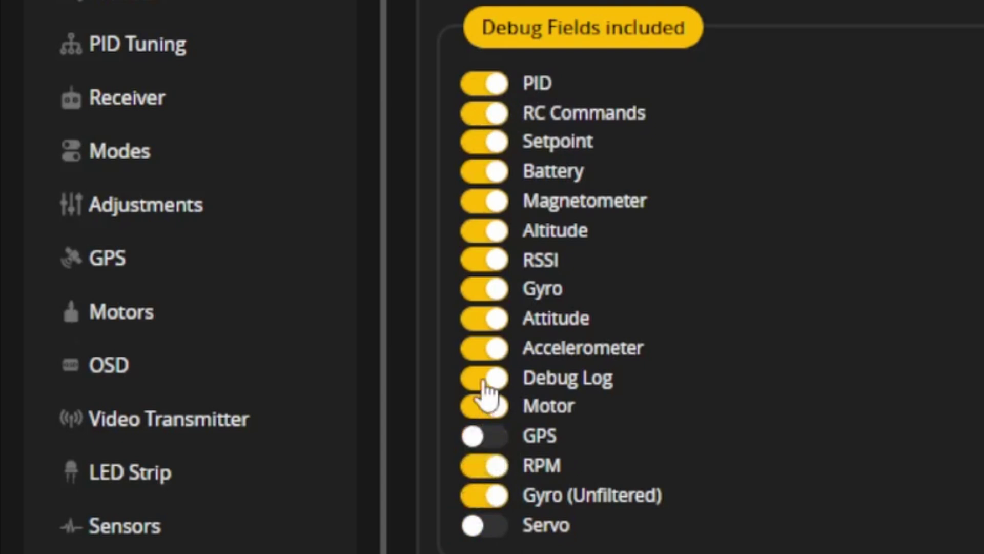
pyautogui.click(487, 349)
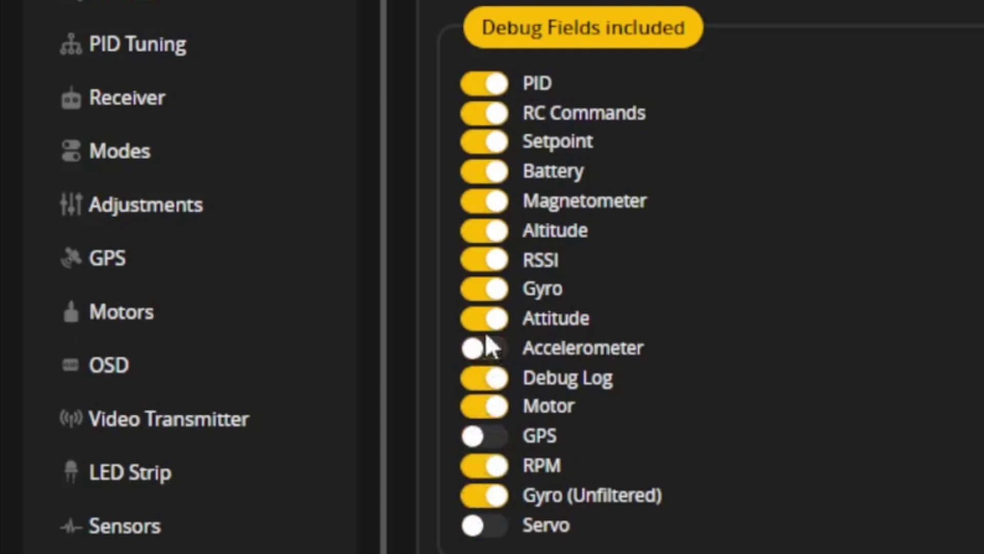
pyautogui.click(488, 325)
pyautogui.click(484, 269)
pyautogui.click(495, 230)
pyautogui.click(486, 205)
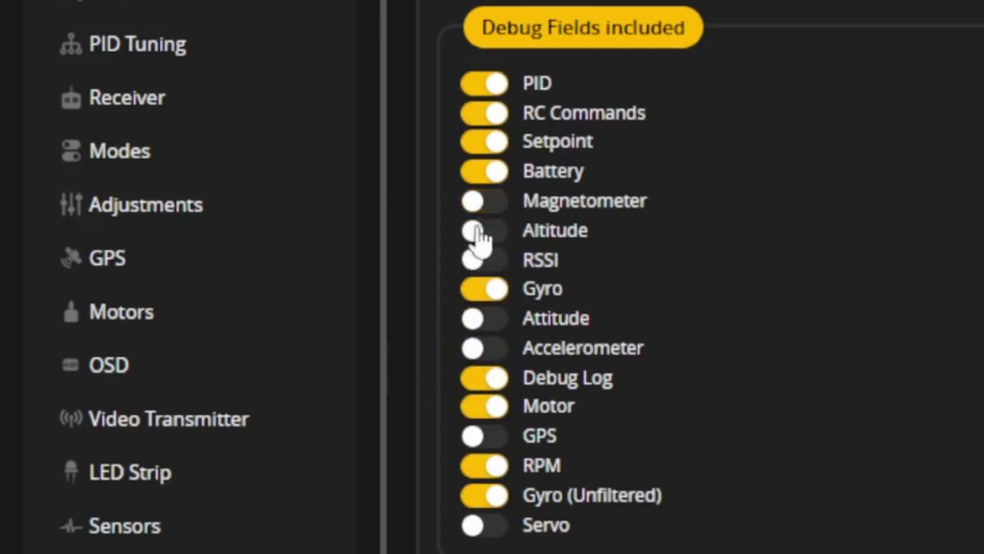
pyautogui.click(494, 177)
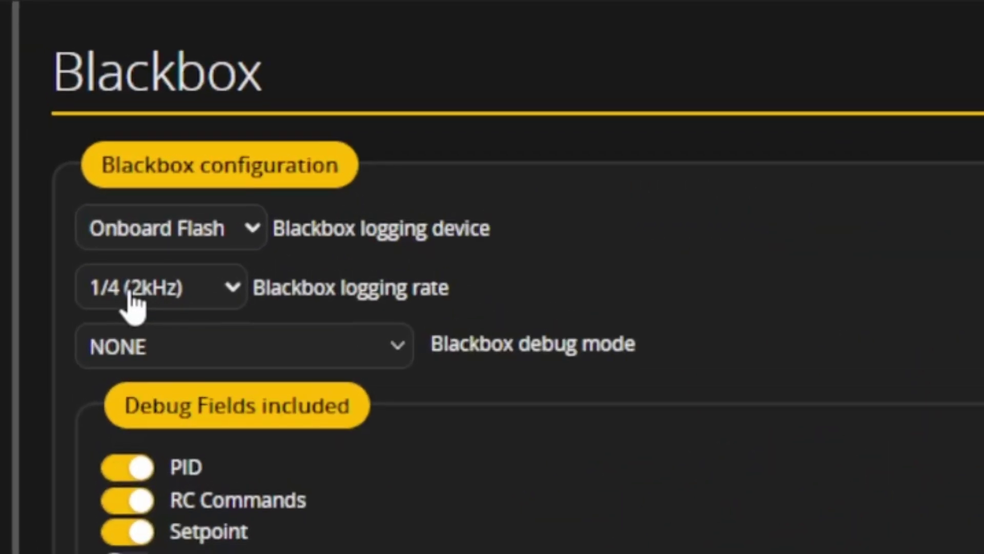
pyautogui.click(132, 300)
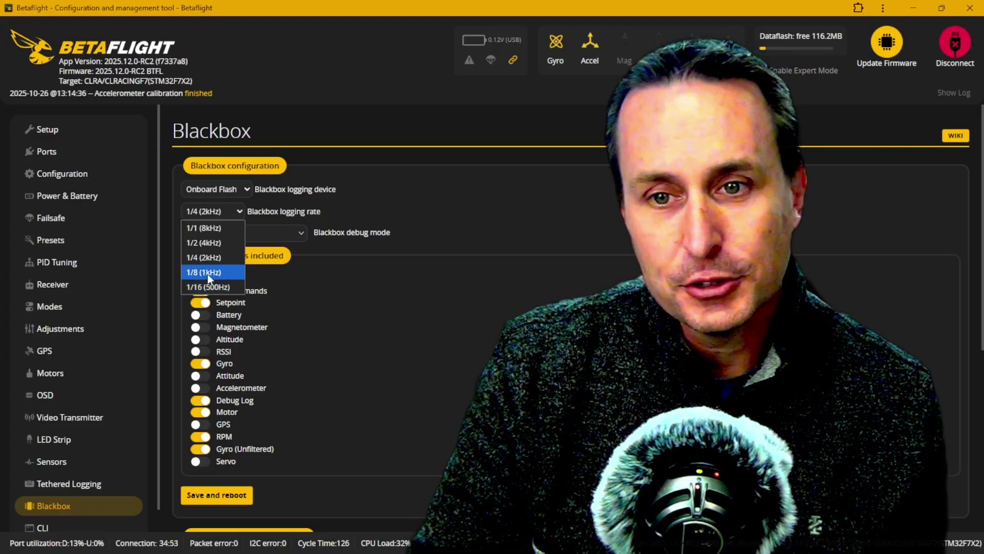
pyautogui.click(207, 273)
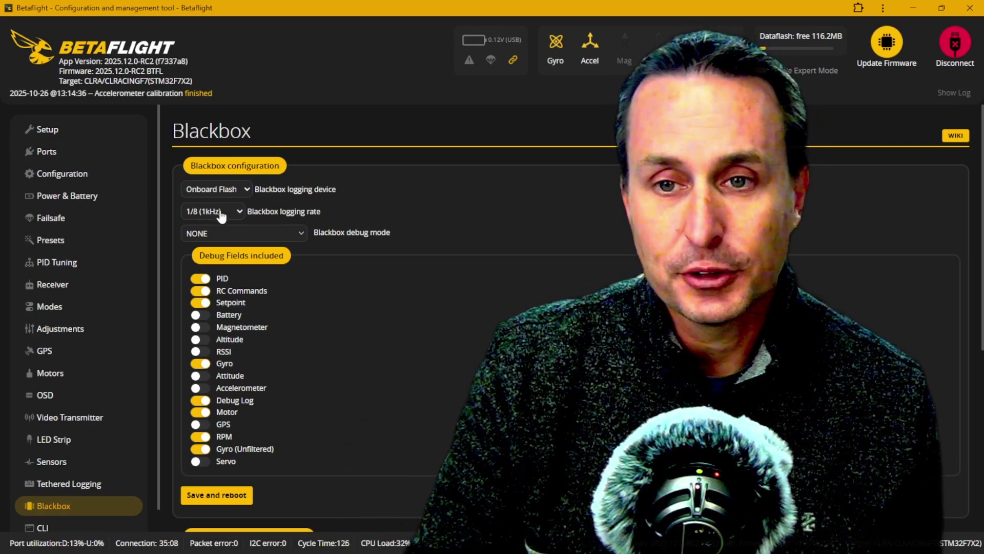
pyautogui.click(221, 216)
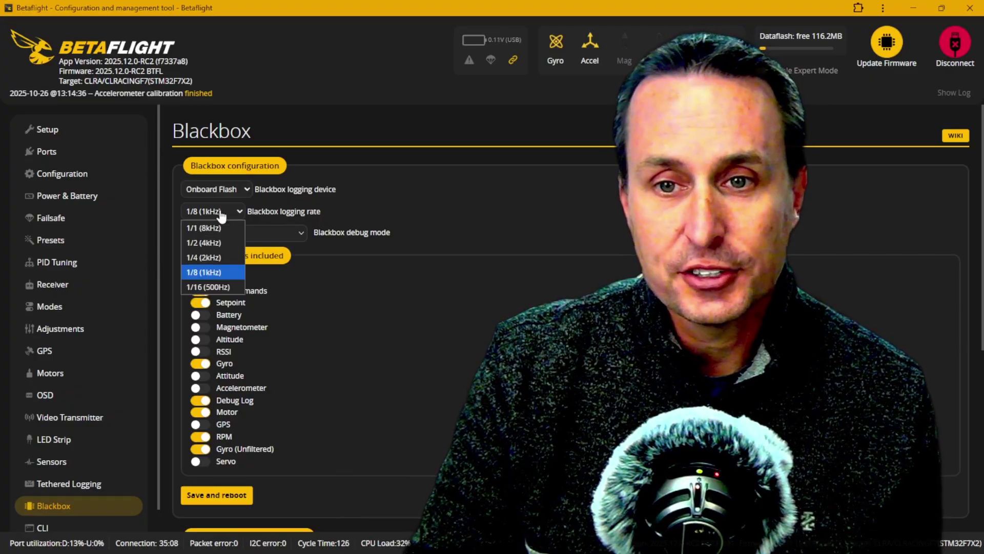
pyautogui.click(211, 258)
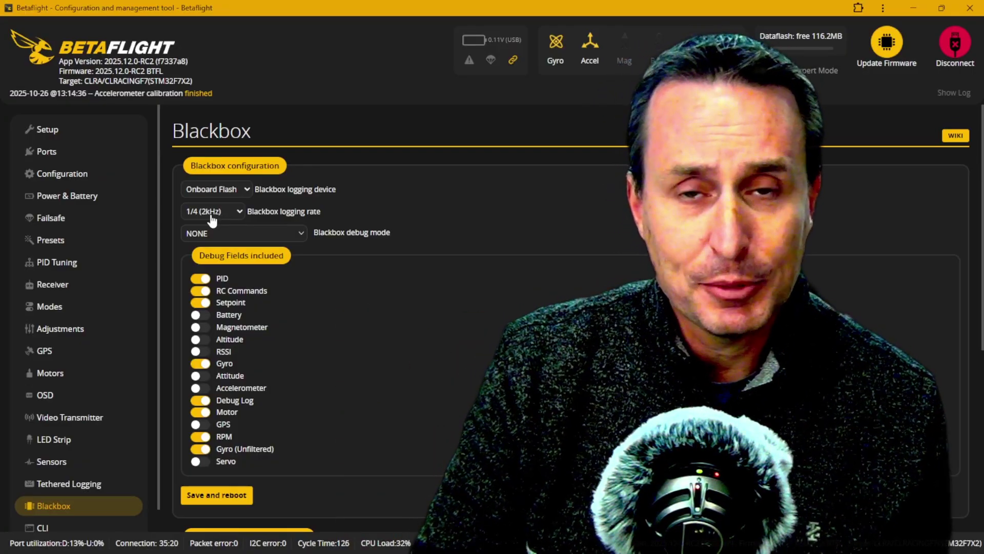
pyautogui.click(212, 218)
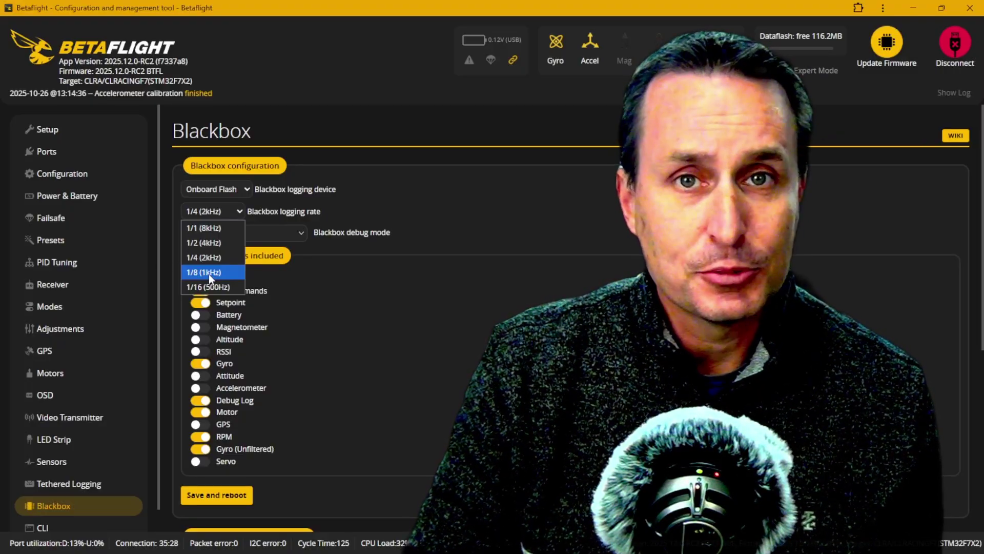
pyautogui.click(208, 272)
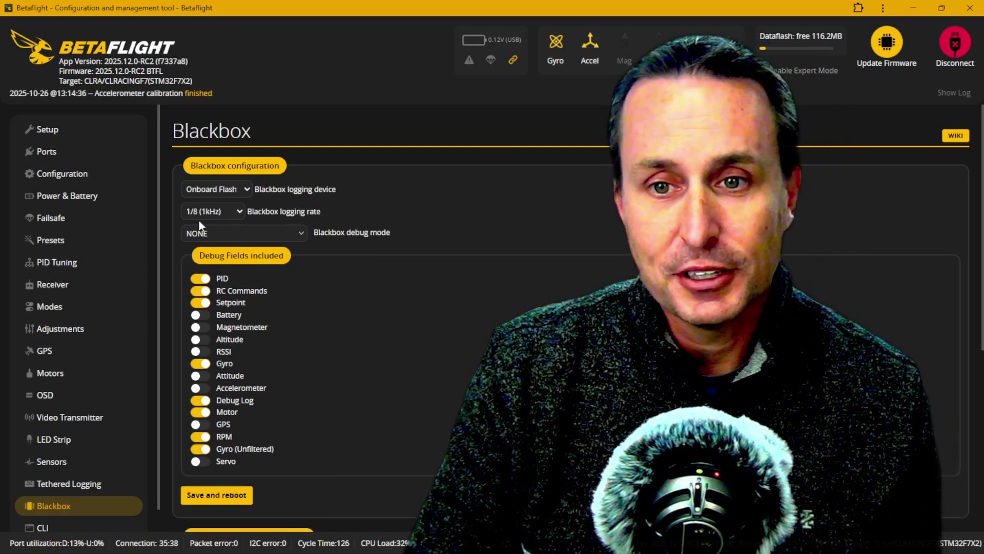
pyautogui.click(200, 214)
pyautogui.click(198, 258)
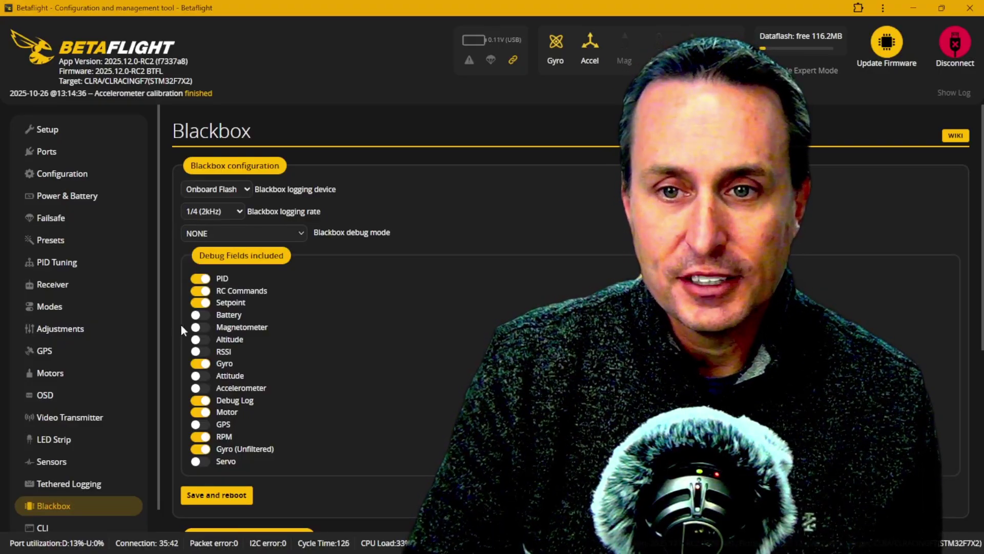
# - Set the Blackbox debug mode to FFT_FREQ, found by searching 'ff'
pyautogui.click(219, 236)
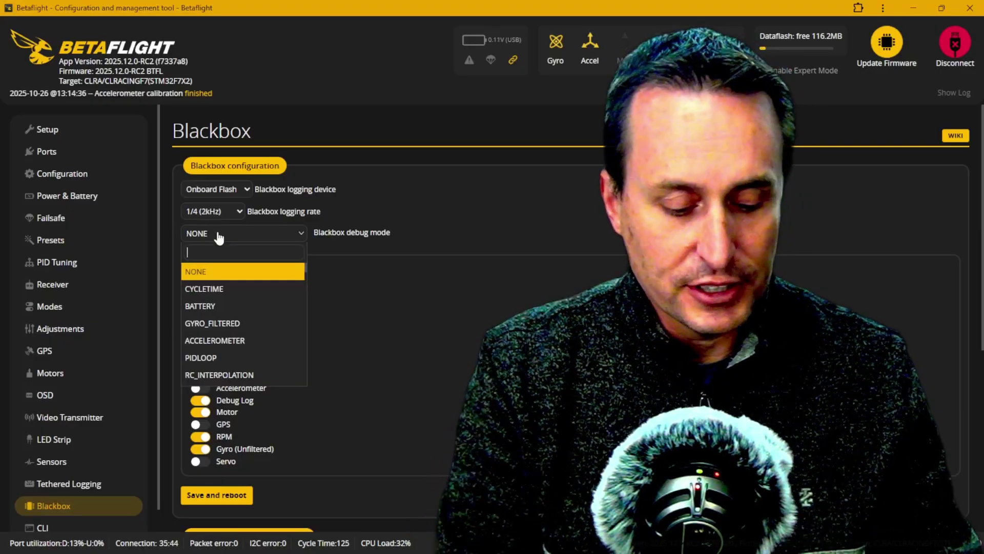
pyautogui.write('ff')
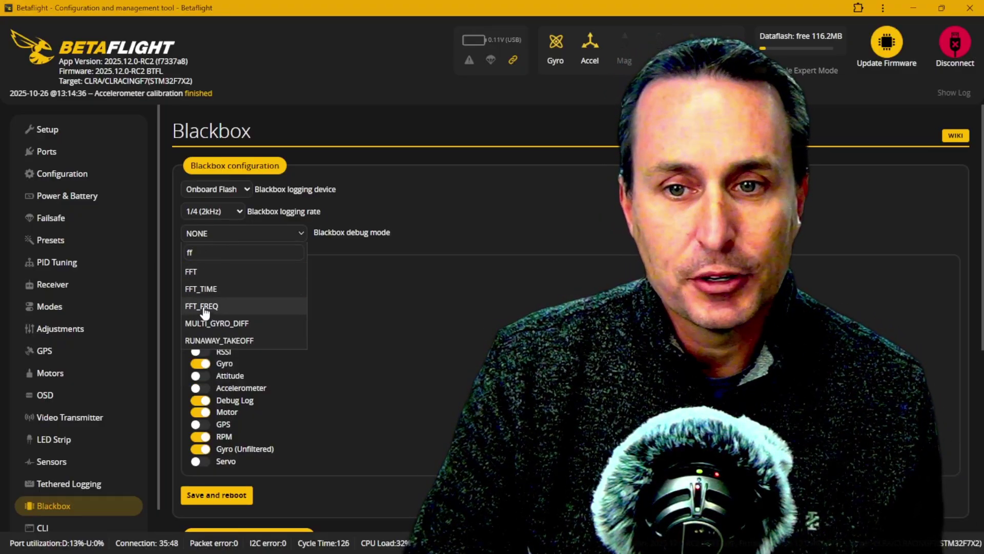
pyautogui.click(204, 306)
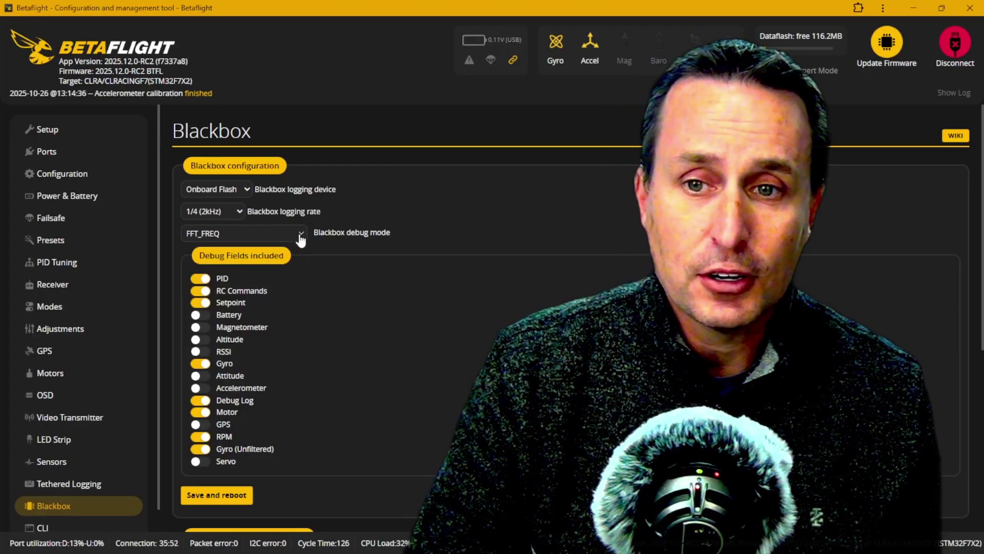
pyautogui.click(301, 235)
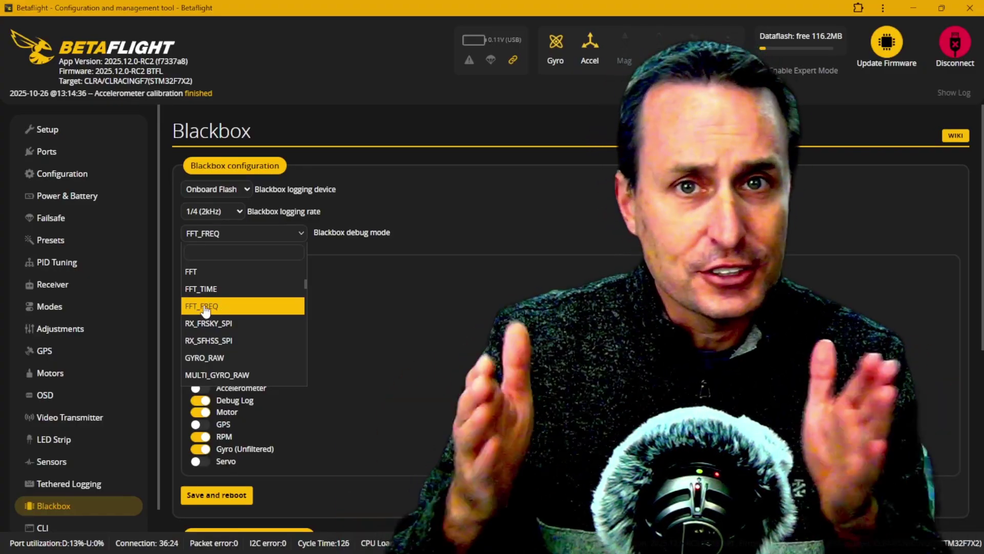
pyautogui.click(206, 310)
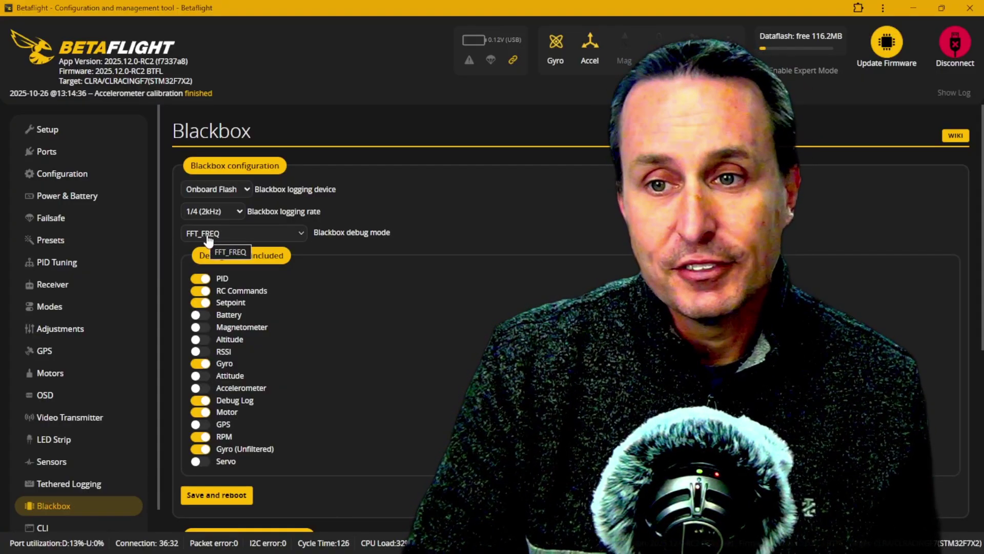
pyautogui.click(207, 237)
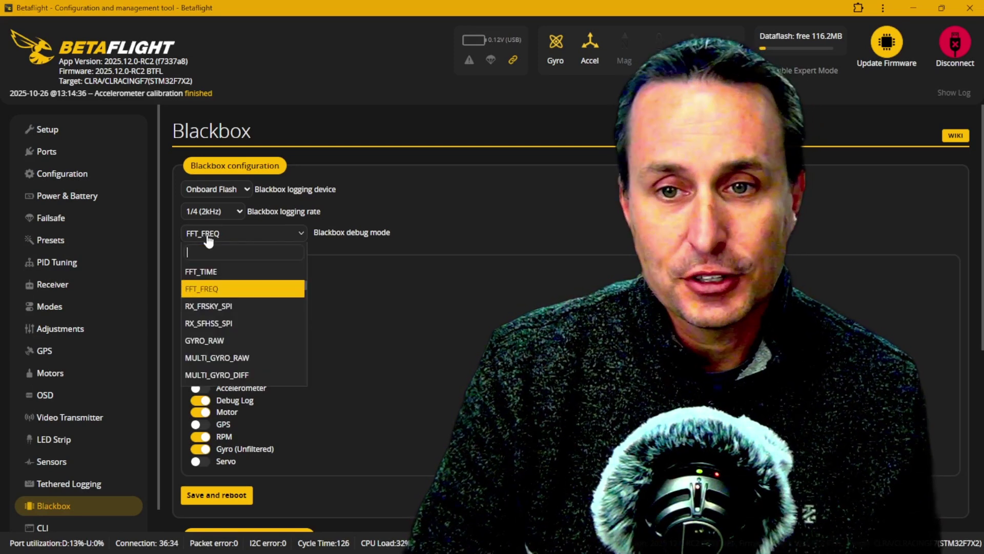
pyautogui.click(202, 290)
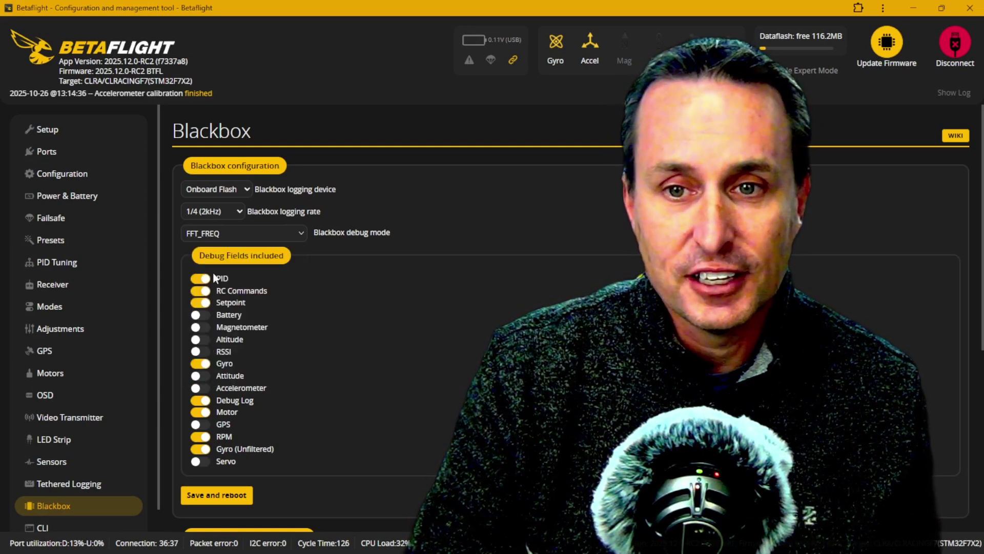
pyautogui.click(199, 402)
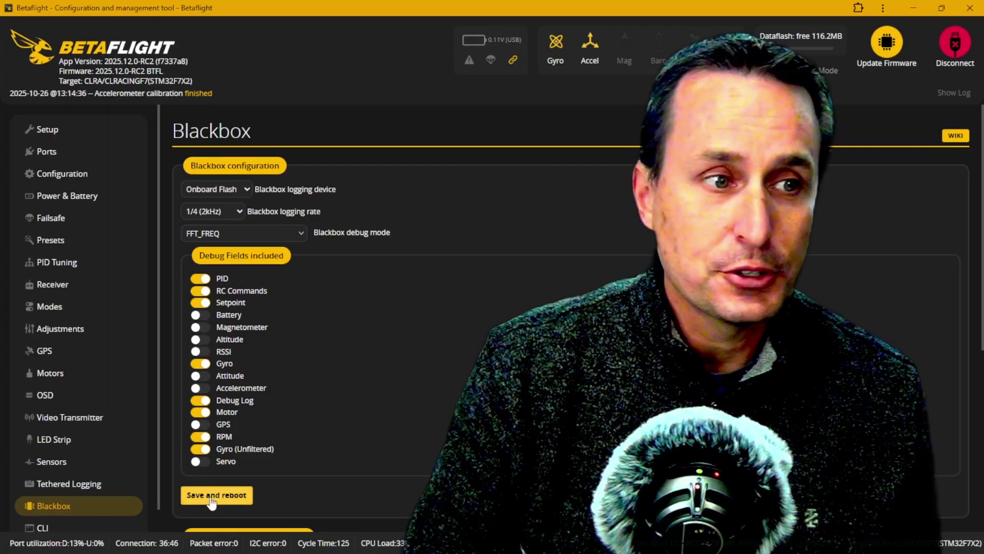
# - Save the Blackbox settings and reboot the flight controller
pyautogui.click(213, 495)
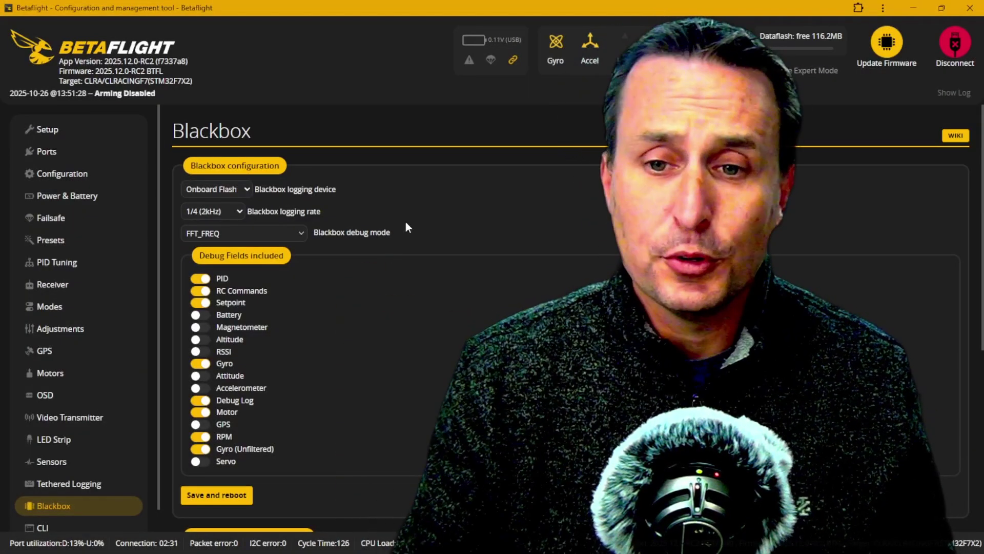
# - Scroll down the Blackbox tab and activate Mass Storage Device Mode
pyautogui.scroll(-5, 401, 256)
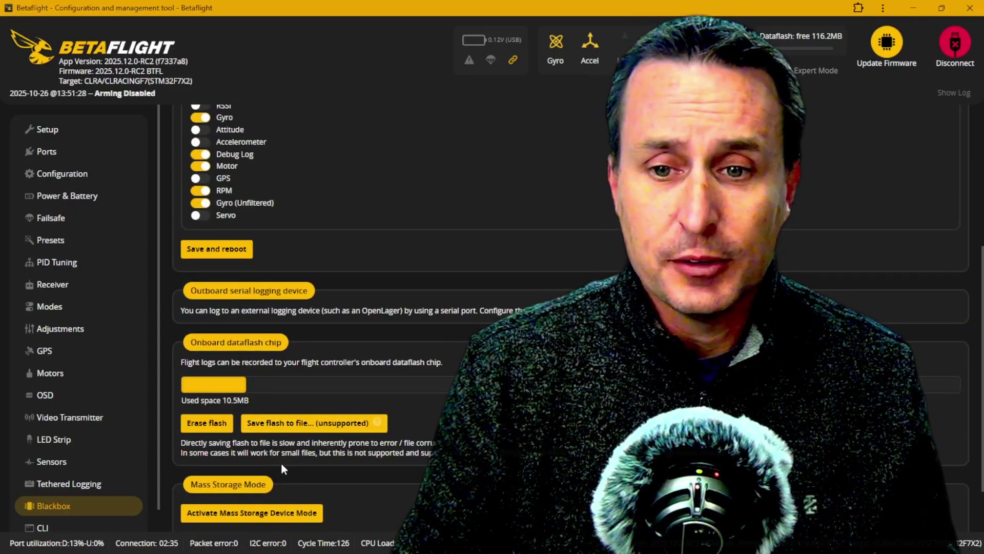
pyautogui.scroll(-2, 307, 456)
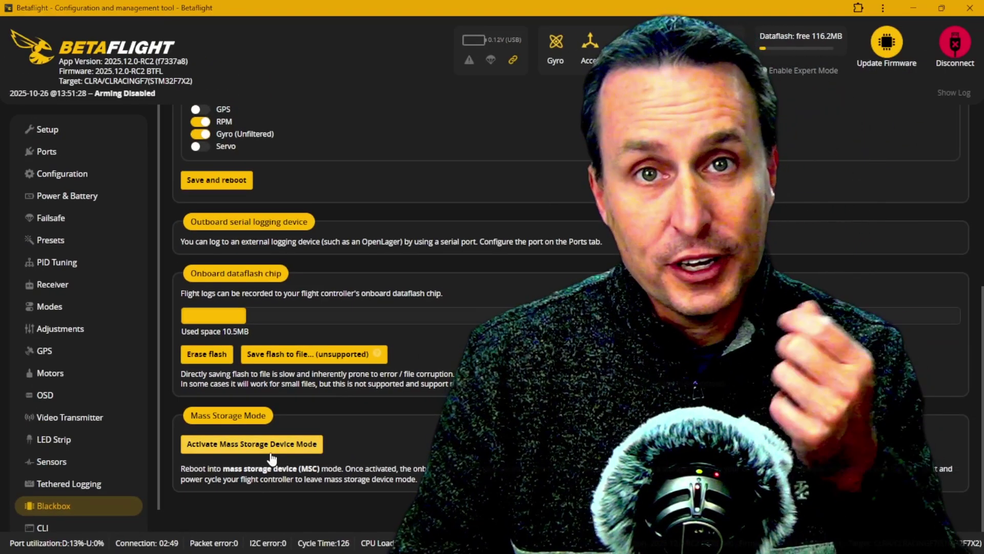
pyautogui.click(273, 451)
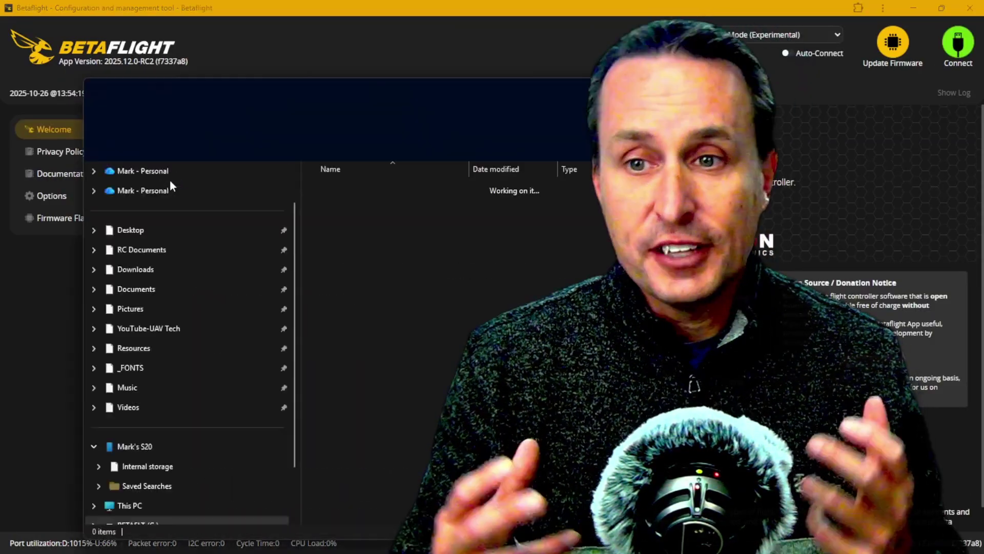
# - Move the BETAFLT (G:) window aside and check the sizes of the .bbl logs
pyautogui.moveTo(316, 90); pyautogui.dragTo(301, 54)
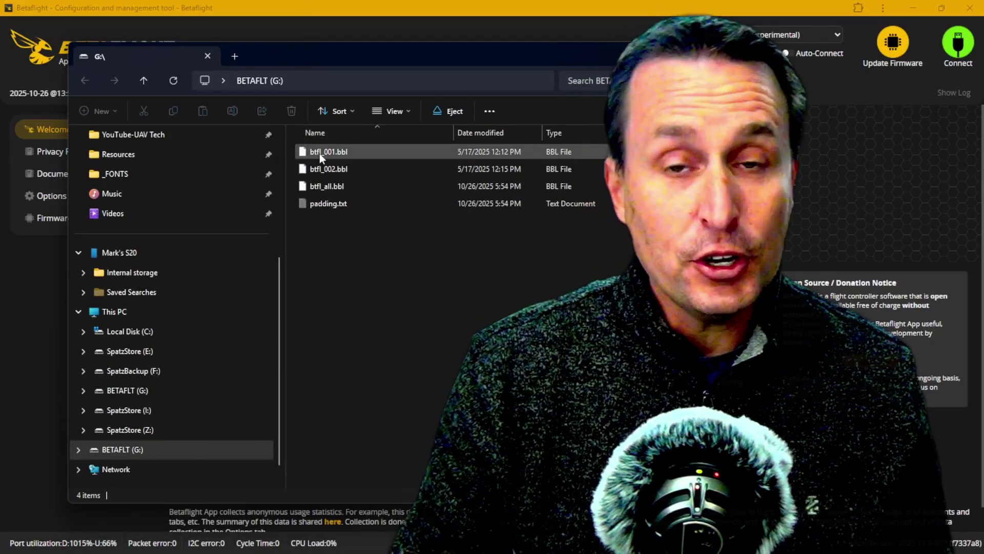
pyautogui.moveTo(318, 153)
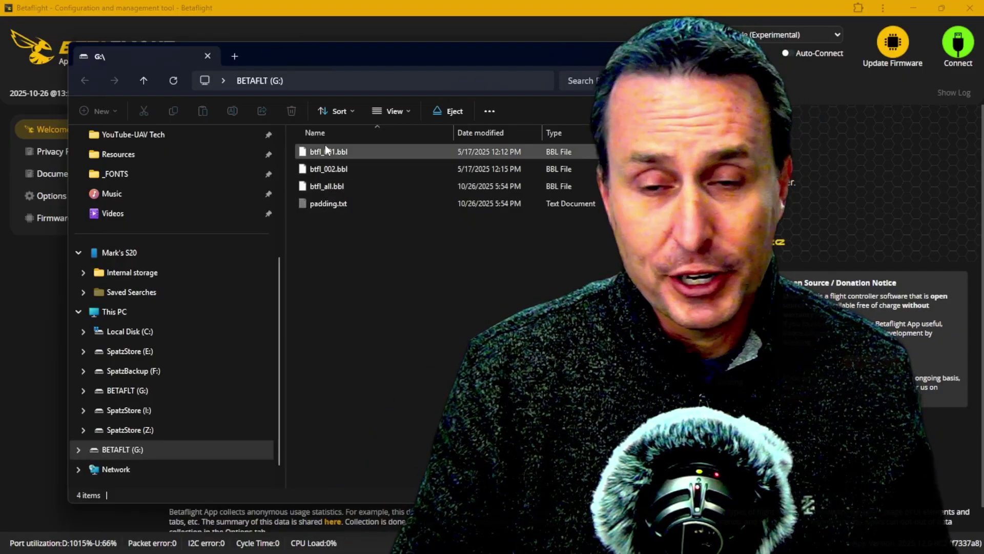
pyautogui.moveTo(328, 189)
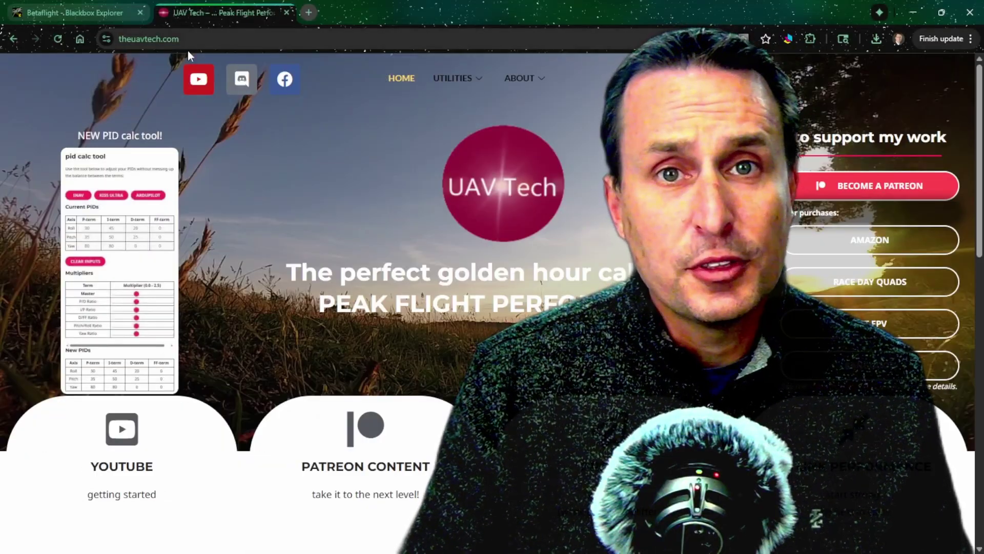
# - Save the 'UAVtech BF (BBE 4.0 Version)' template from the site's Blackbox page as UAVtech-BF-BBE-4.0-Version.json
pyautogui.scroll(-4, 620, 194)
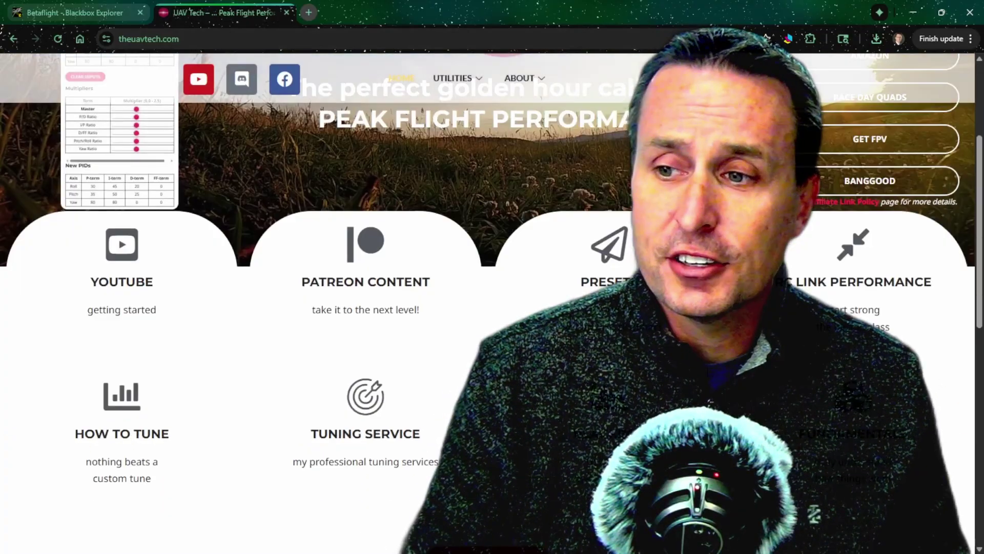
pyautogui.scroll(-1, 333, 256)
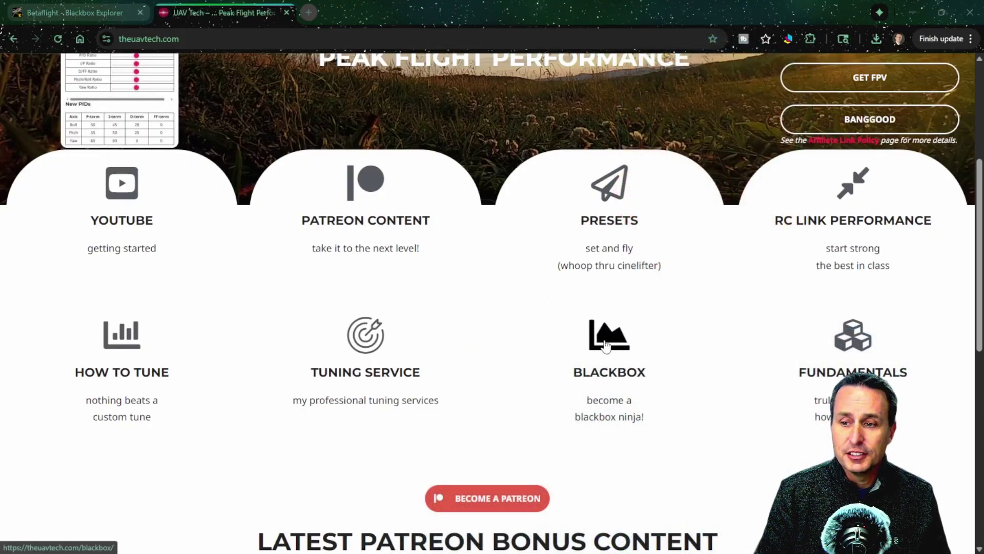
pyautogui.click(606, 346)
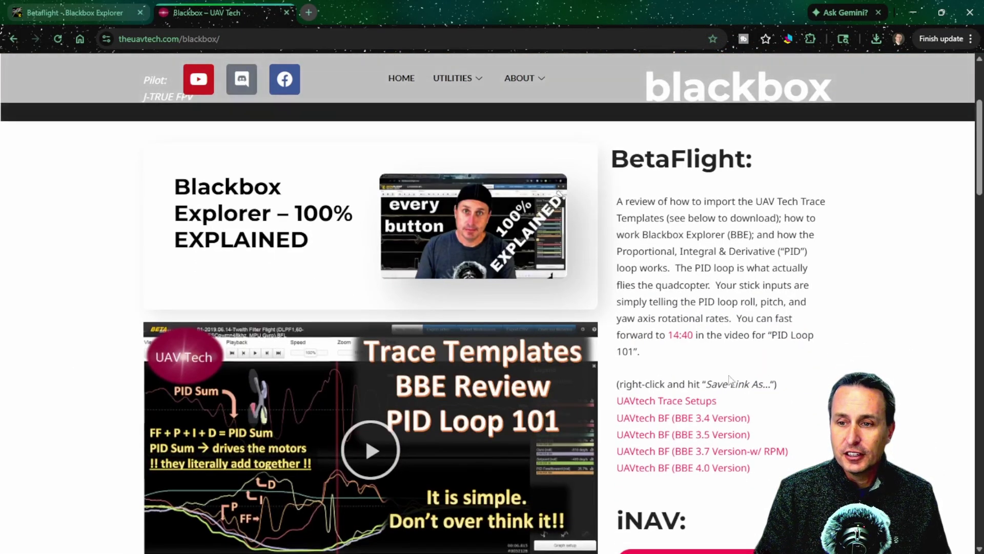
pyautogui.scroll(-3, 400, 373)
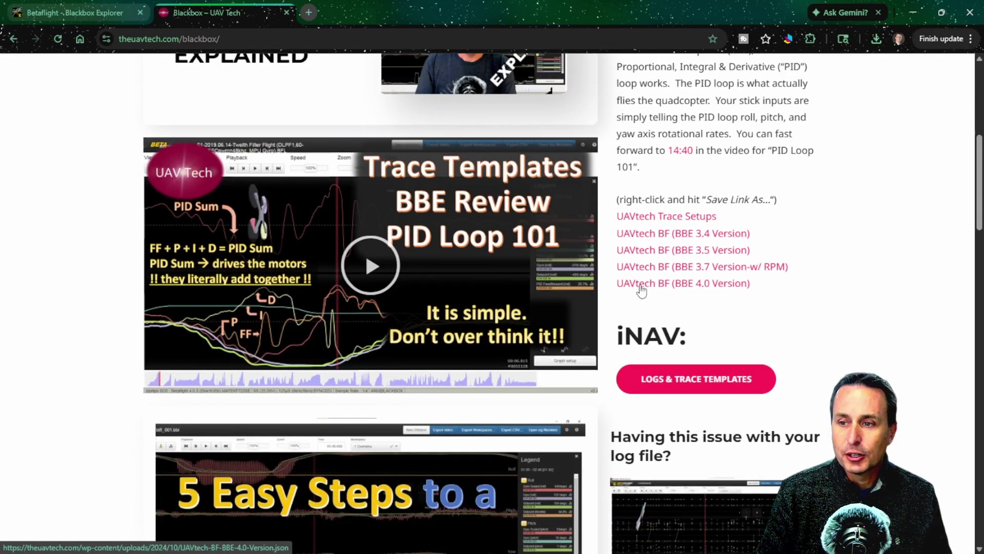
pyautogui.rightClick(641, 290)
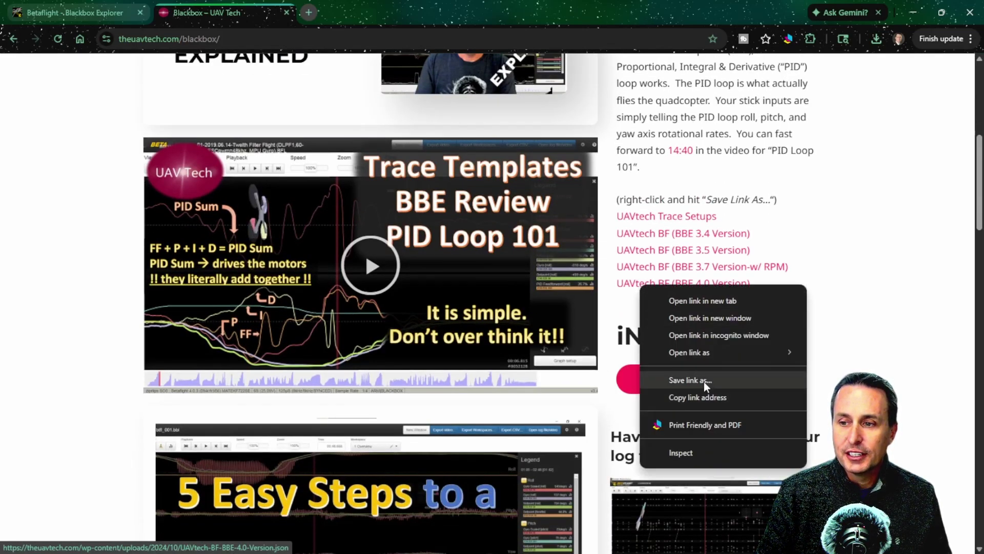
pyautogui.click(689, 379)
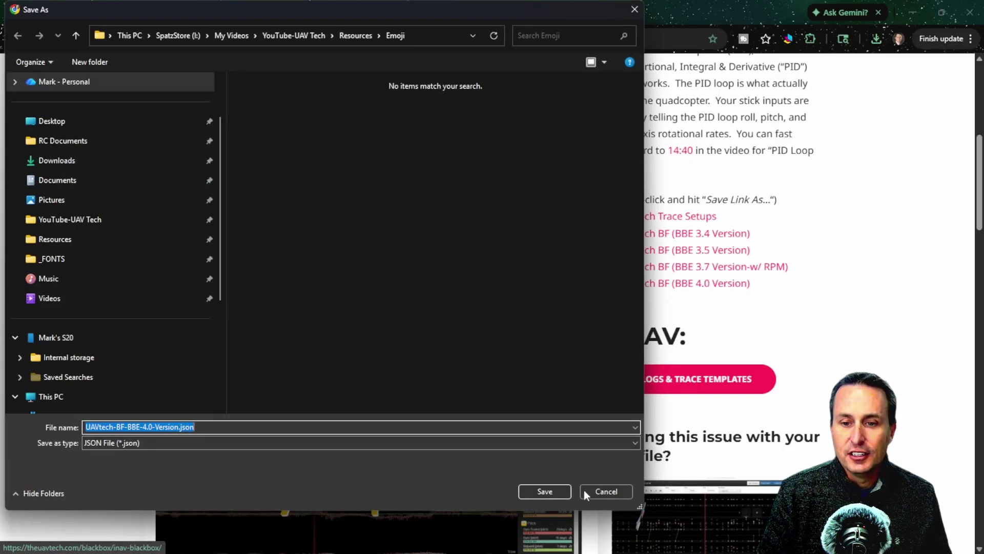
pyautogui.click(542, 493)
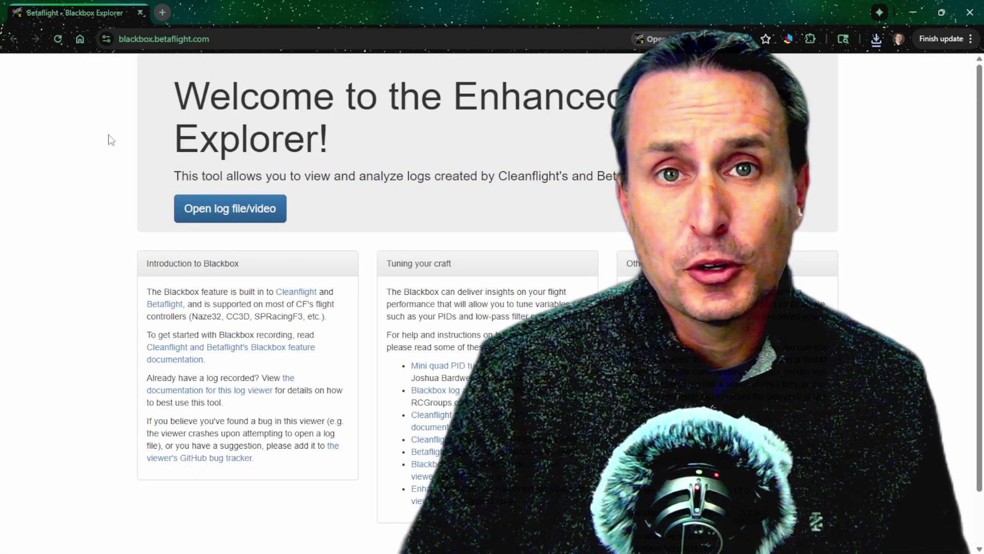
# - Open 'run 4 medium quality with rpm filter.bbl' from the BB logs folder
pyautogui.click(132, 40)
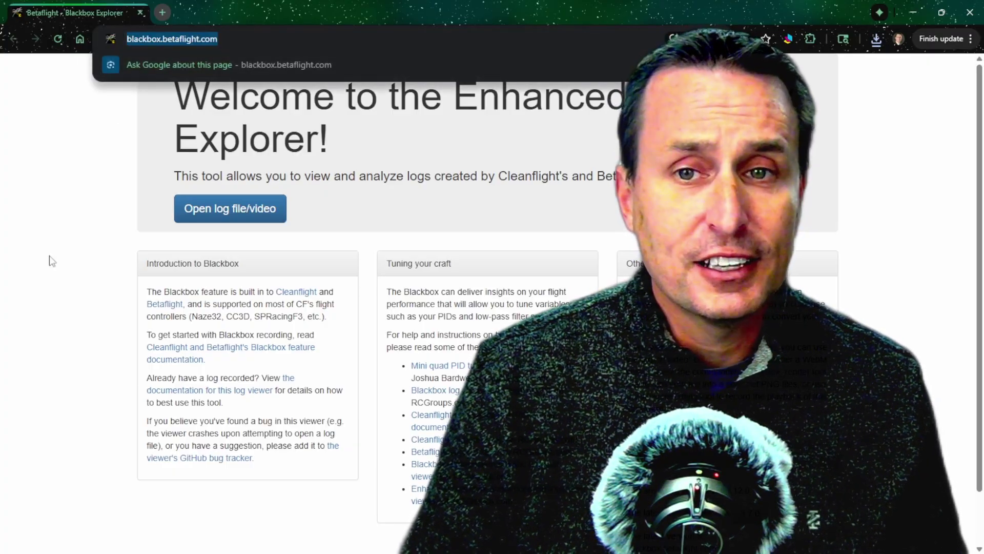
pyautogui.click(147, 106)
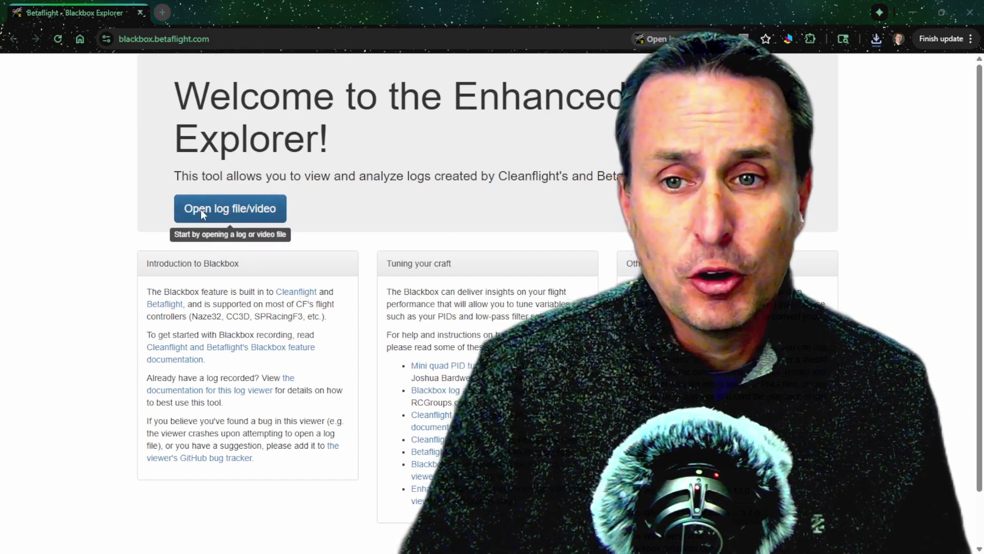
pyautogui.click(203, 215)
pyautogui.click(253, 185)
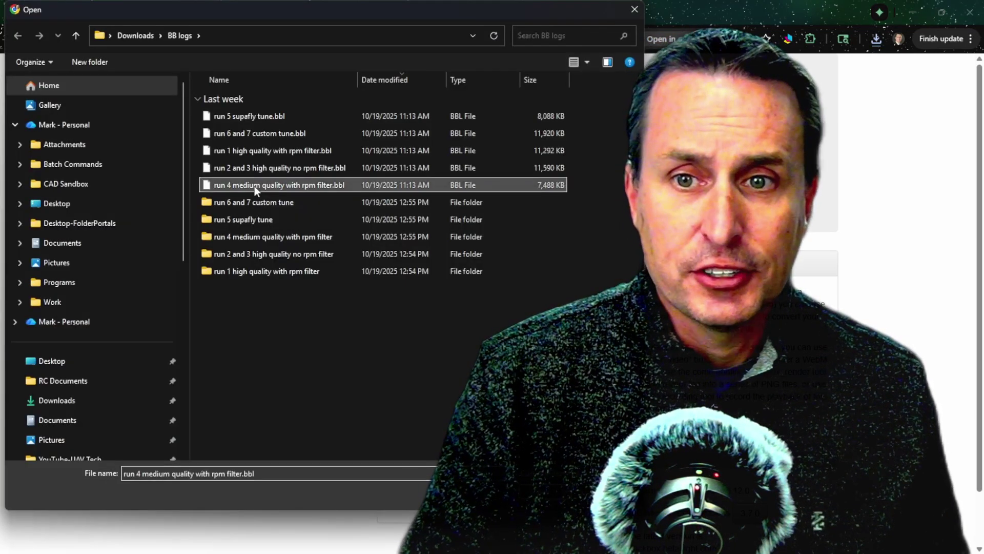
pyautogui.press('Return')
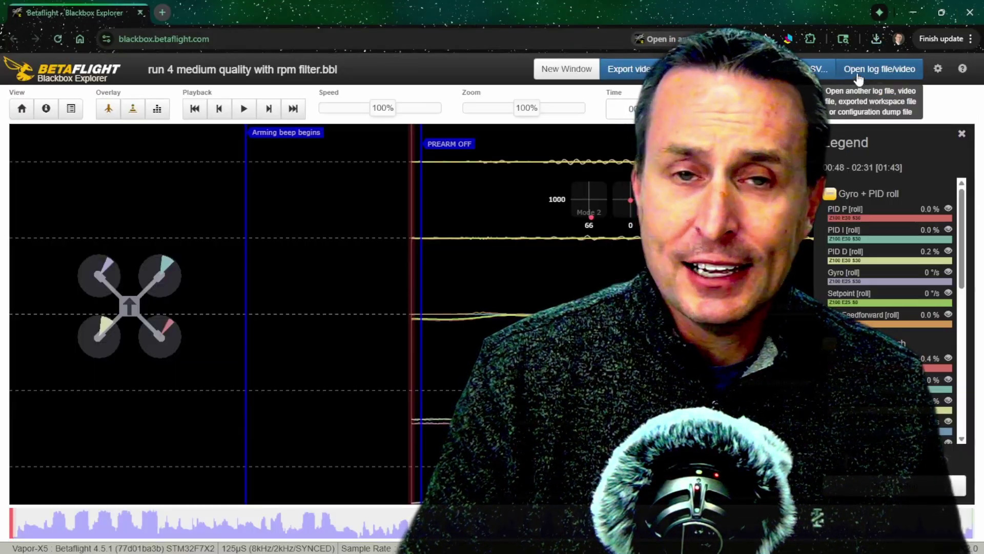
# - Load UAVtech-BF-BBE-4.0-Version.json from Downloads as workspaces and acknowledge the alert
pyautogui.click(858, 76)
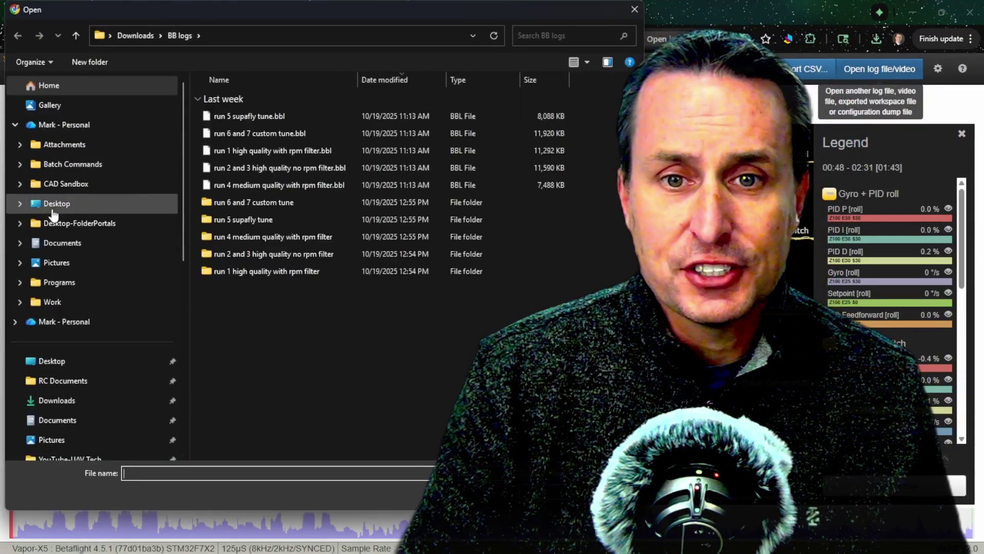
pyautogui.click(58, 401)
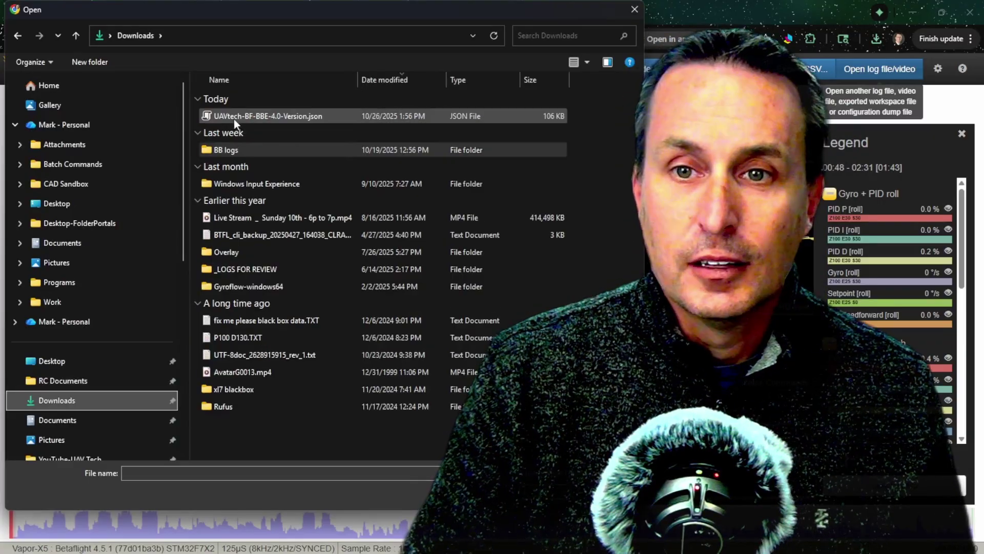
pyautogui.click(253, 118)
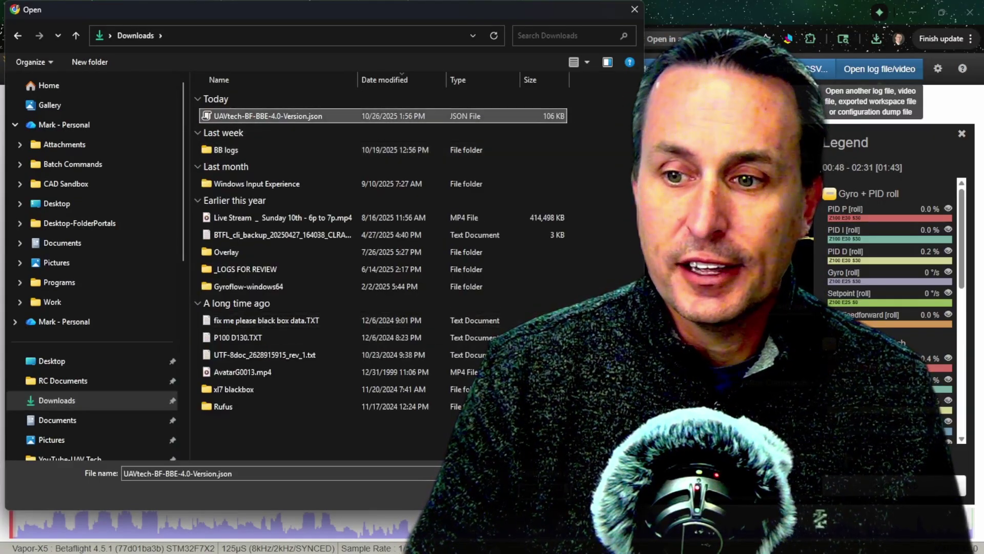
pyautogui.press('Return')
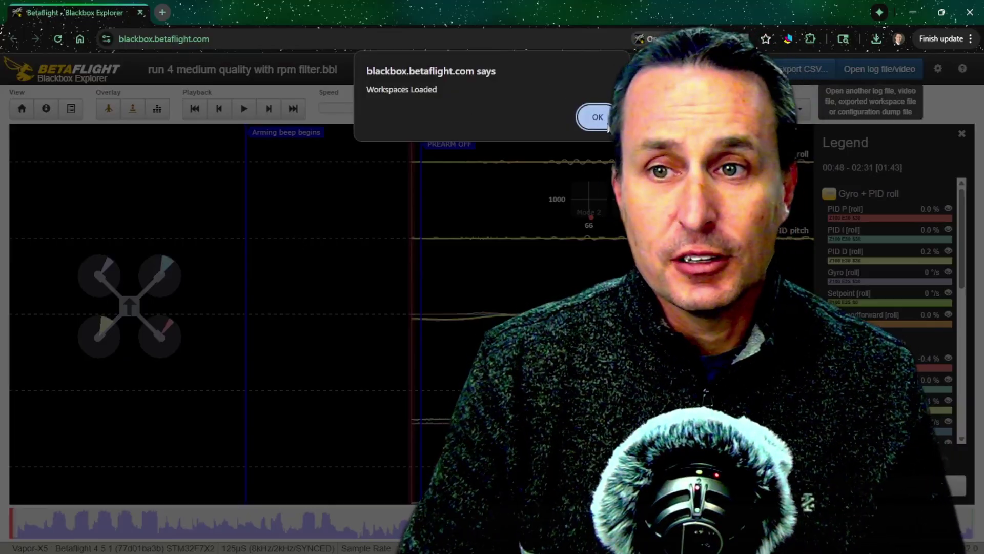
pyautogui.click(594, 120)
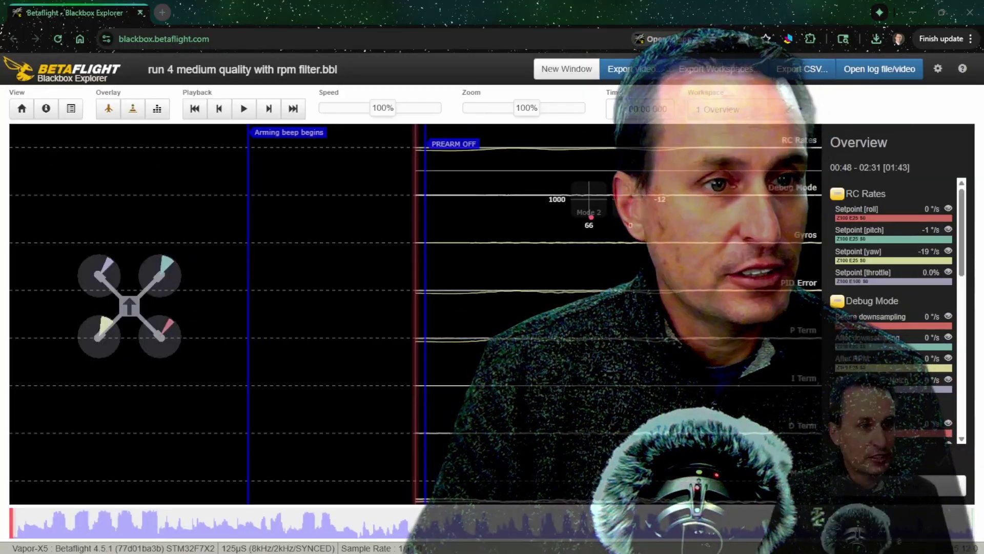
# - Switch to the '5 Stick Tracking' workspace and jump to about 00:26.877 in the flight
pyautogui.click(743, 116)
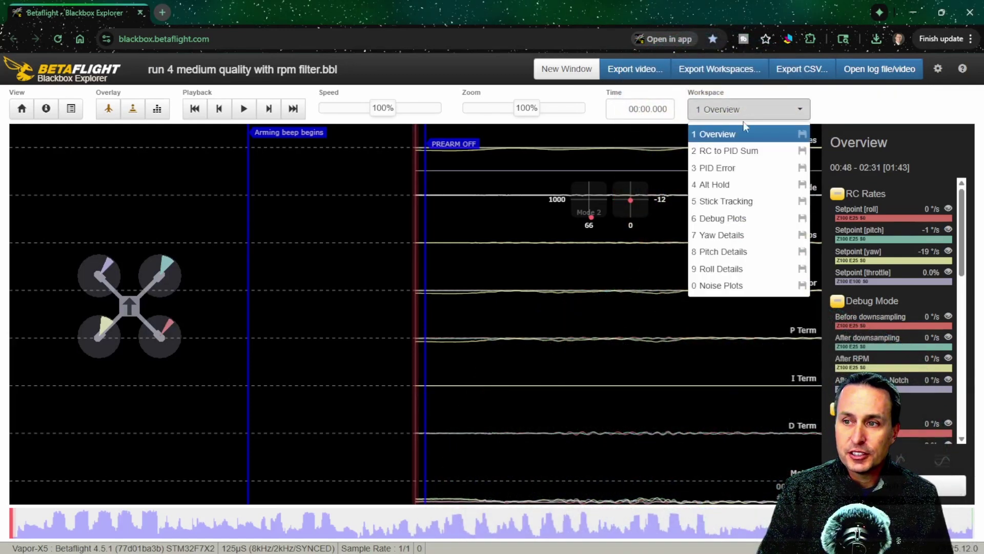
pyautogui.click(725, 203)
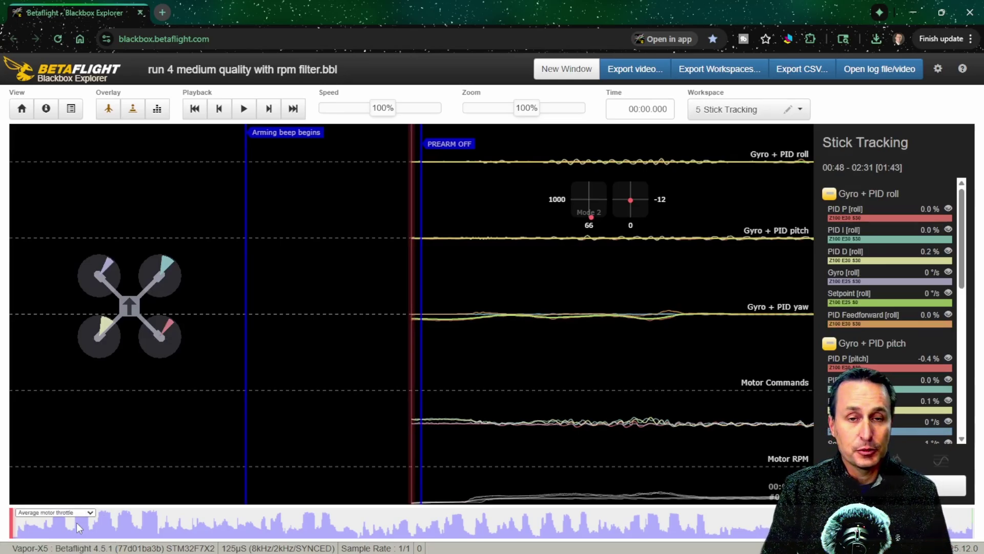
pyautogui.click(261, 521)
pyautogui.scroll(-3, 562, 357)
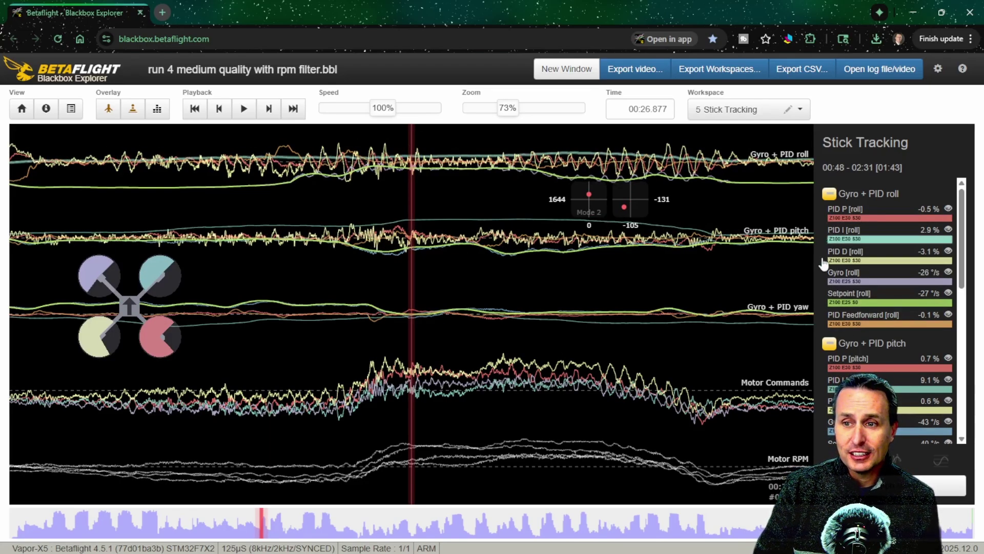
# - Pan the medium-quality log between about 00:25.4 and 00:28.9 and rescale the time axis
pyautogui.moveTo(373, 373); pyautogui.dragTo(155, 410)
pyautogui.moveTo(679, 373); pyautogui.dragTo(645, 415)
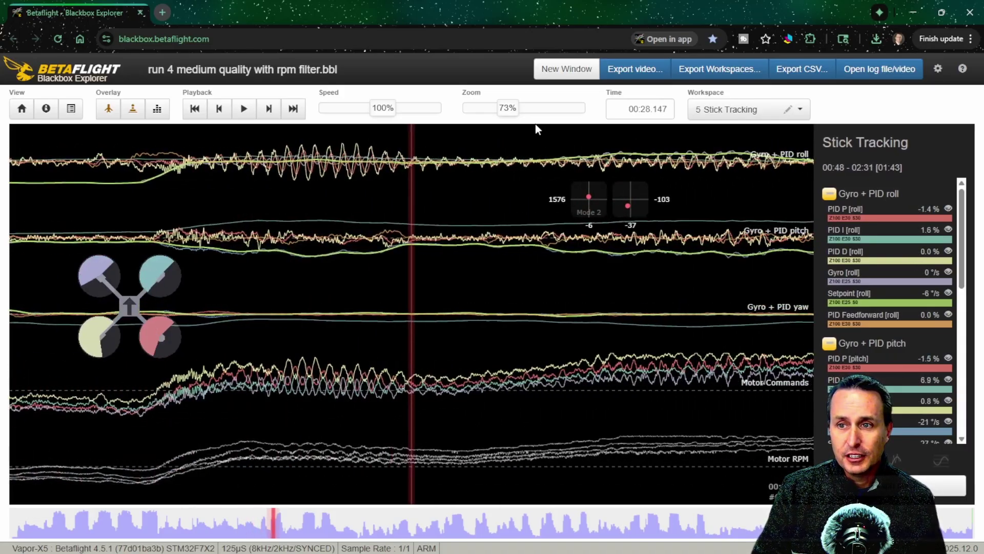
pyautogui.moveTo(507, 108)
pyautogui.mouseDown()
pyautogui.moveTo(588, 107)
pyautogui.moveTo(478, 106)
pyautogui.moveTo(503, 116)
pyautogui.moveTo(517, 109)
pyautogui.mouseUp()
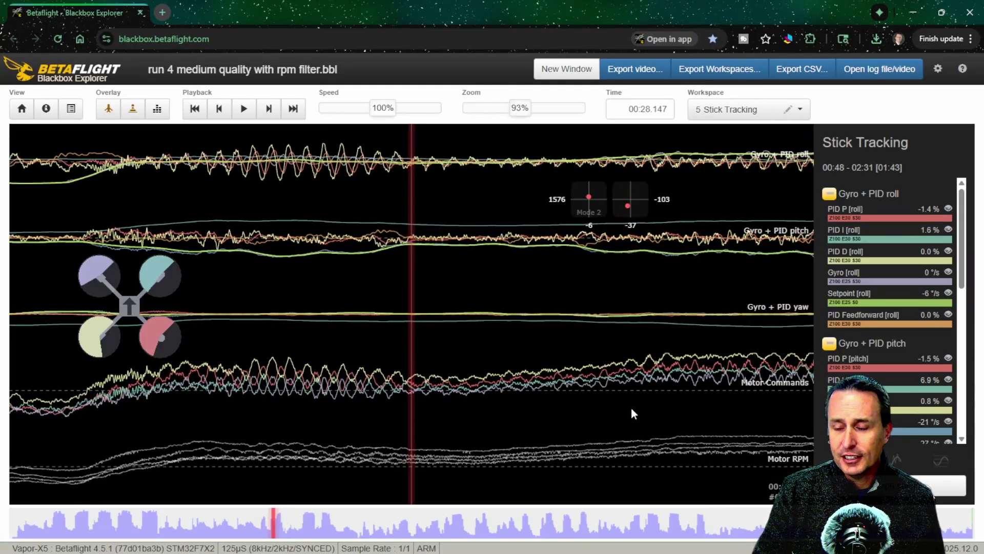
pyautogui.moveTo(625, 407)
pyautogui.mouseDown()
pyautogui.moveTo(389, 413)
pyautogui.moveTo(620, 420)
pyautogui.mouseUp()
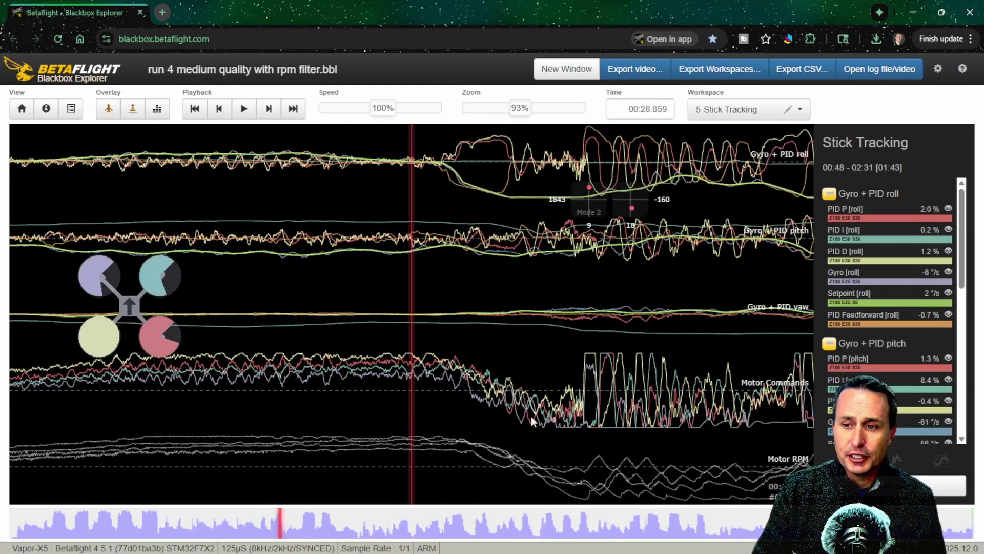
pyautogui.moveTo(490, 422); pyautogui.dragTo(379, 409)
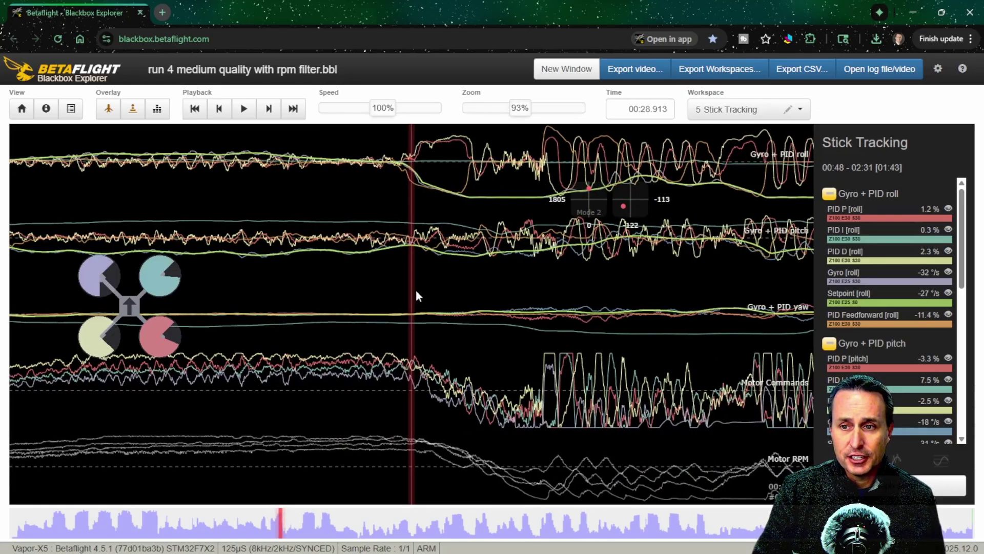
pyautogui.moveTo(473, 300); pyautogui.dragTo(510, 309)
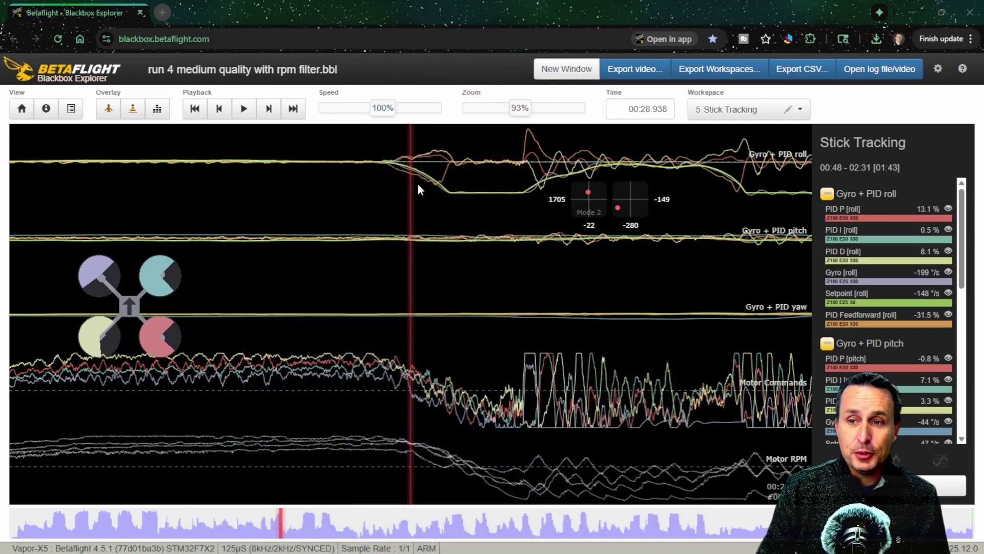
# - Scrub back and forth until the roll flip entry shows gyro -417 °/s versus setpoint -361 °/s
pyautogui.moveTo(459, 198); pyautogui.dragTo(527, 199)
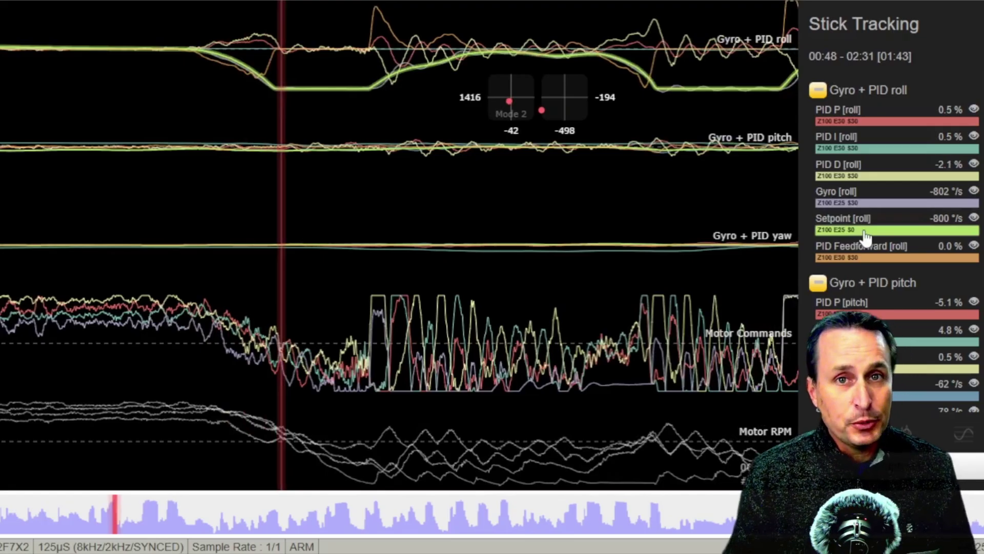
pyautogui.moveTo(492, 241); pyautogui.dragTo(564, 199)
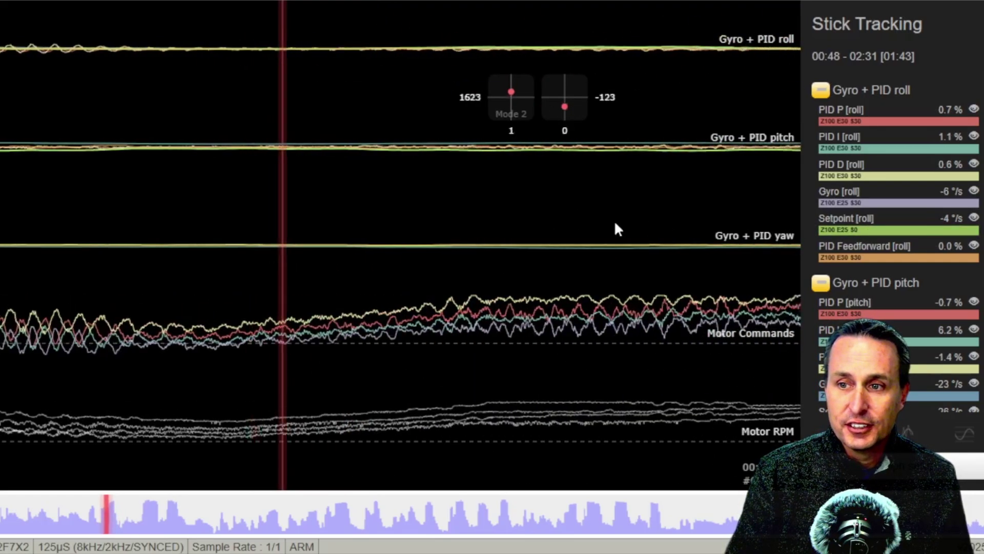
pyautogui.moveTo(462, 231); pyautogui.dragTo(299, 246)
pyautogui.moveTo(410, 232)
pyautogui.mouseDown()
pyautogui.moveTo(367, 233)
pyautogui.moveTo(492, 239)
pyautogui.moveTo(404, 243)
pyautogui.mouseUp()
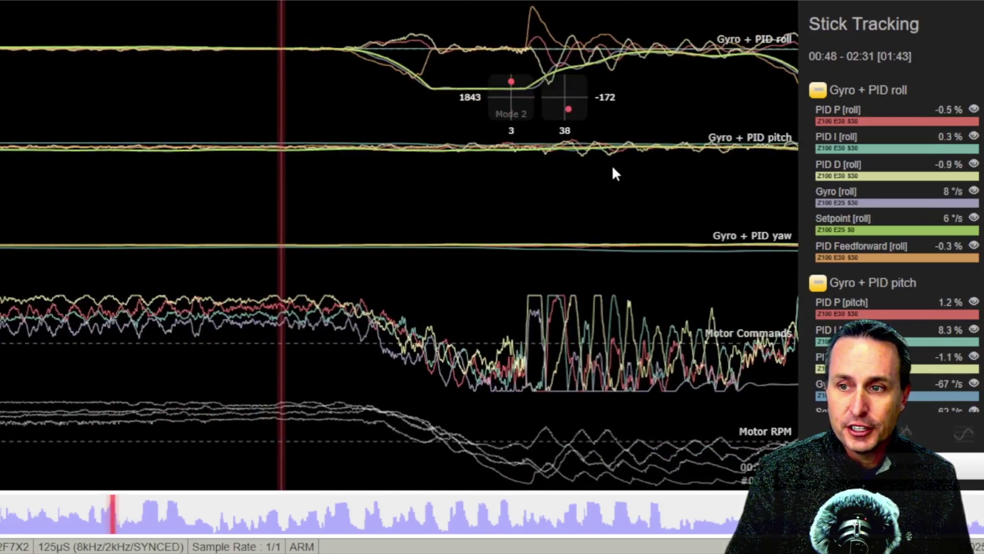
pyautogui.moveTo(612, 167); pyautogui.dragTo(381, 142)
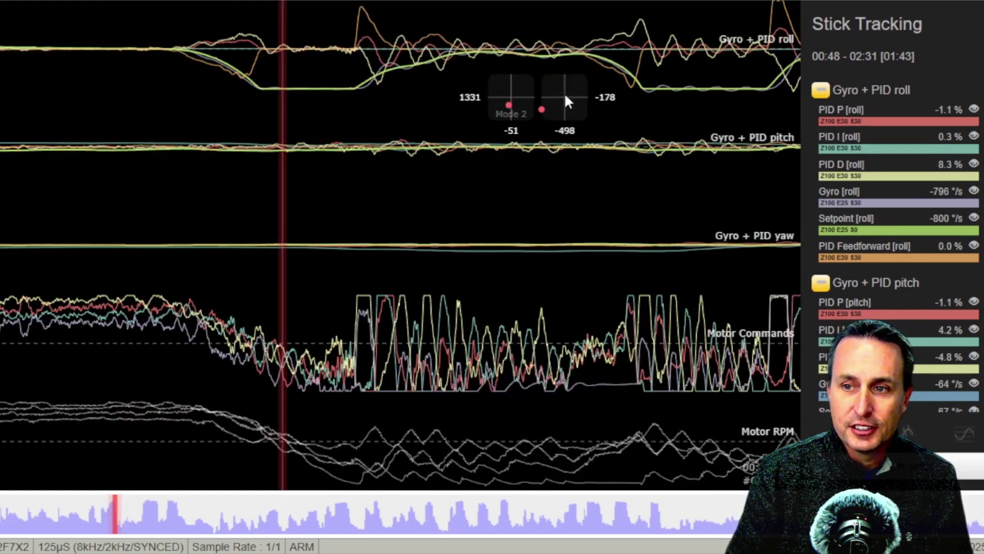
pyautogui.moveTo(544, 143); pyautogui.dragTo(353, 268)
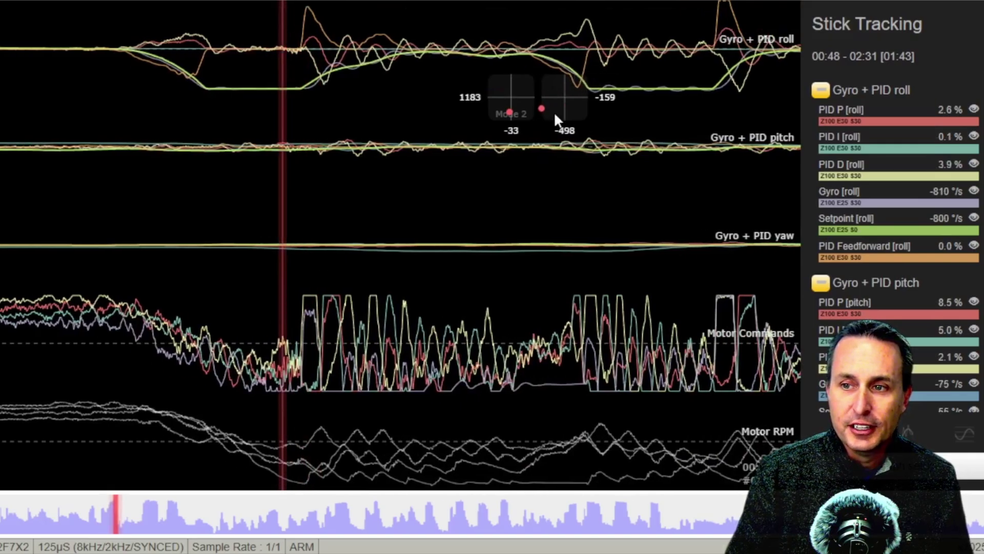
pyautogui.moveTo(477, 202)
pyautogui.mouseDown()
pyautogui.moveTo(157, 220)
pyautogui.moveTo(678, 198)
pyautogui.mouseUp()
pyautogui.scroll(5, 443, 250)
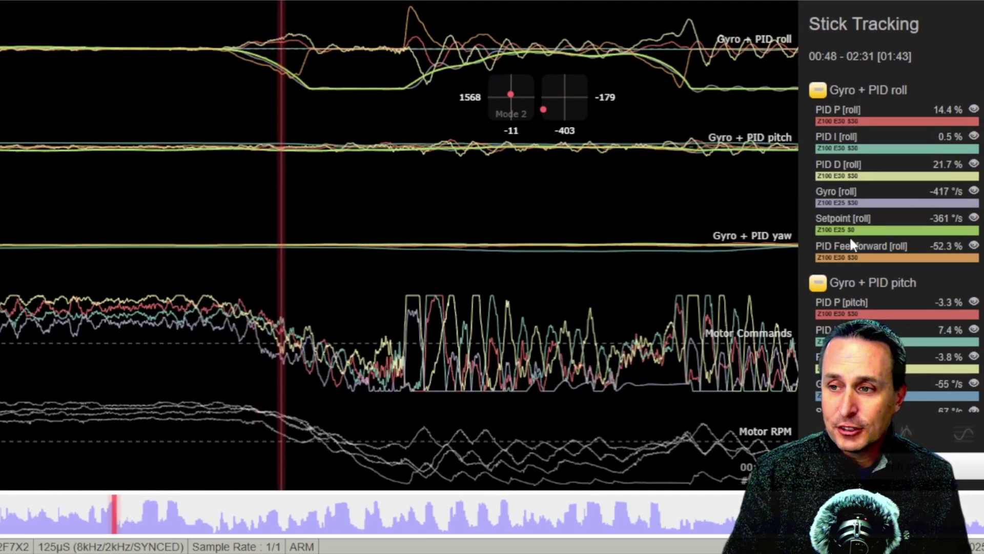
pyautogui.click(853, 242)
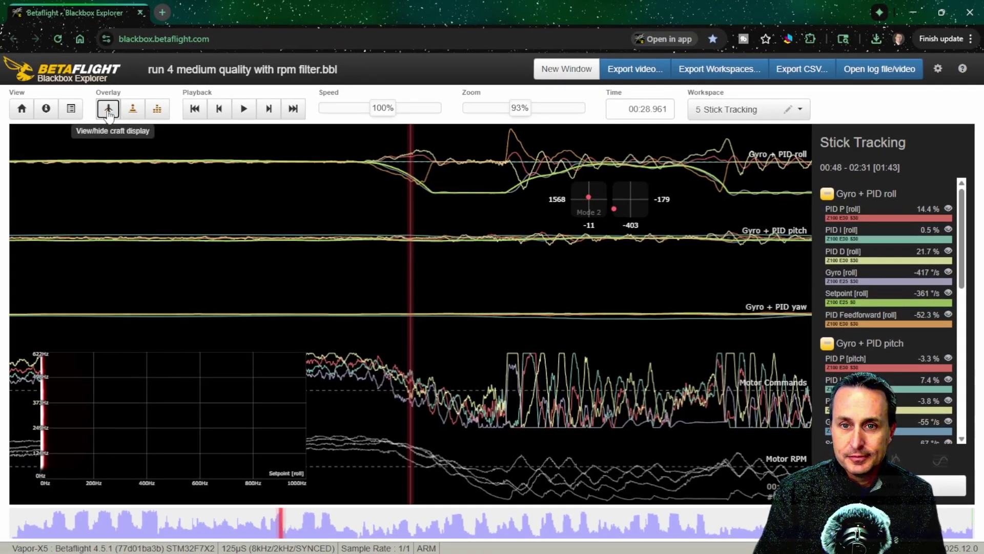
pyautogui.click(108, 108)
pyautogui.click(156, 108)
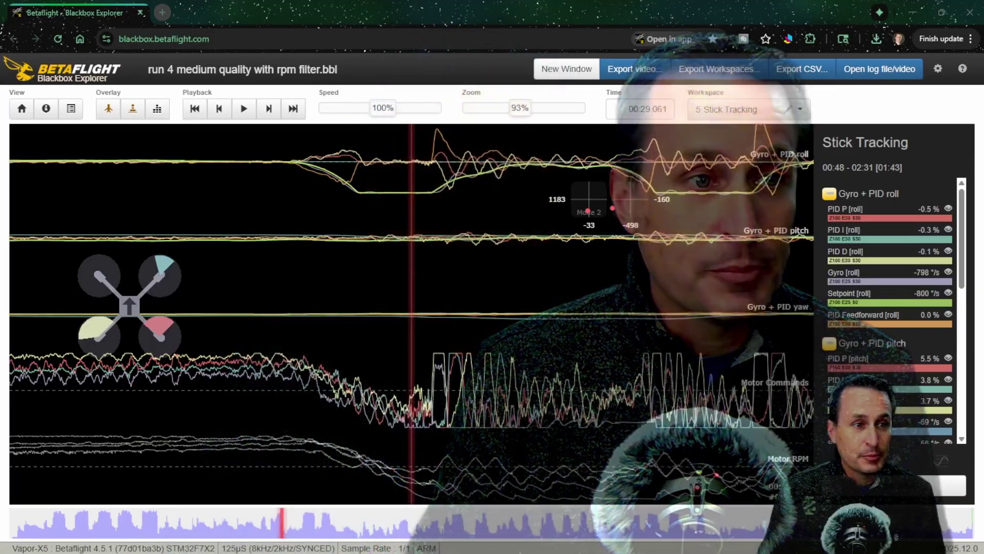
# - Move the medium-quality log onto the next roll flip around 00:32.6
pyautogui.moveTo(310, 163)
pyautogui.mouseDown()
pyautogui.moveTo(368, 170)
pyautogui.moveTo(362, 161)
pyautogui.moveTo(414, 178)
pyautogui.mouseUp()
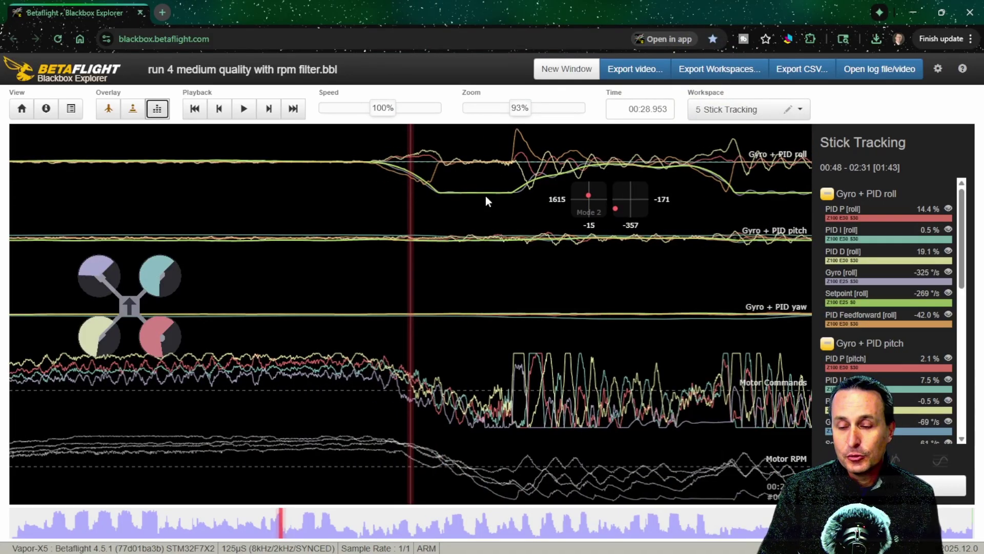
pyautogui.moveTo(485, 198); pyautogui.dragTo(467, 196)
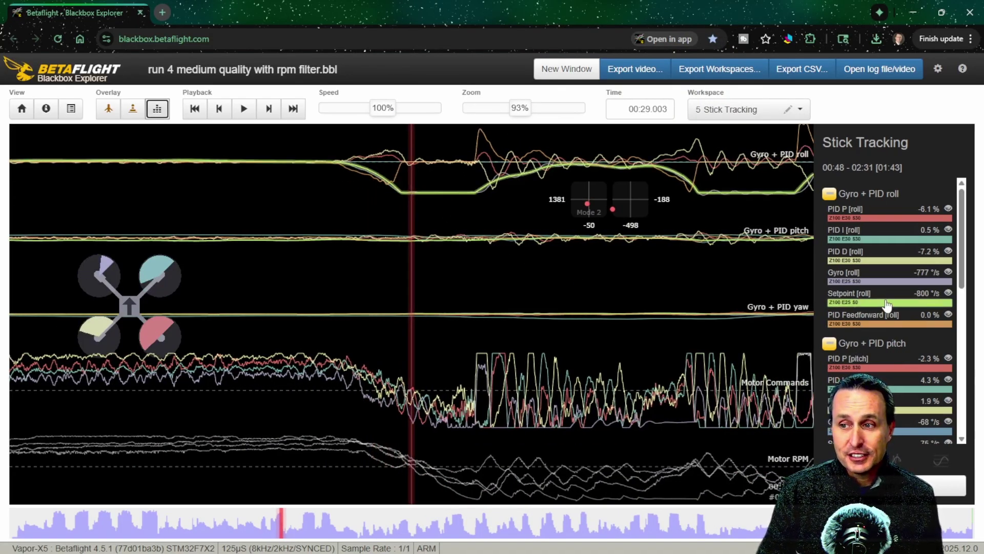
pyautogui.scroll(-2, 626, 297)
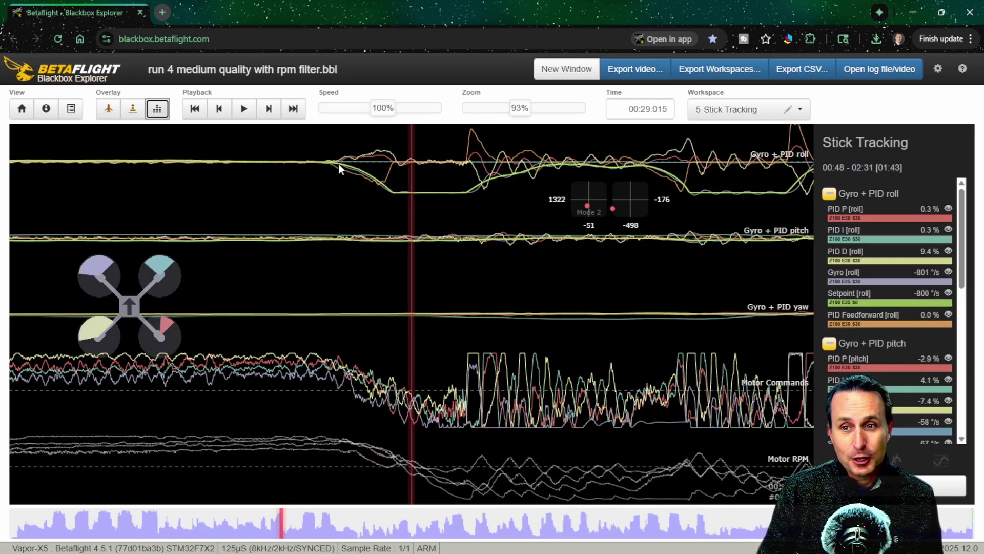
pyautogui.scroll(3, 363, 171)
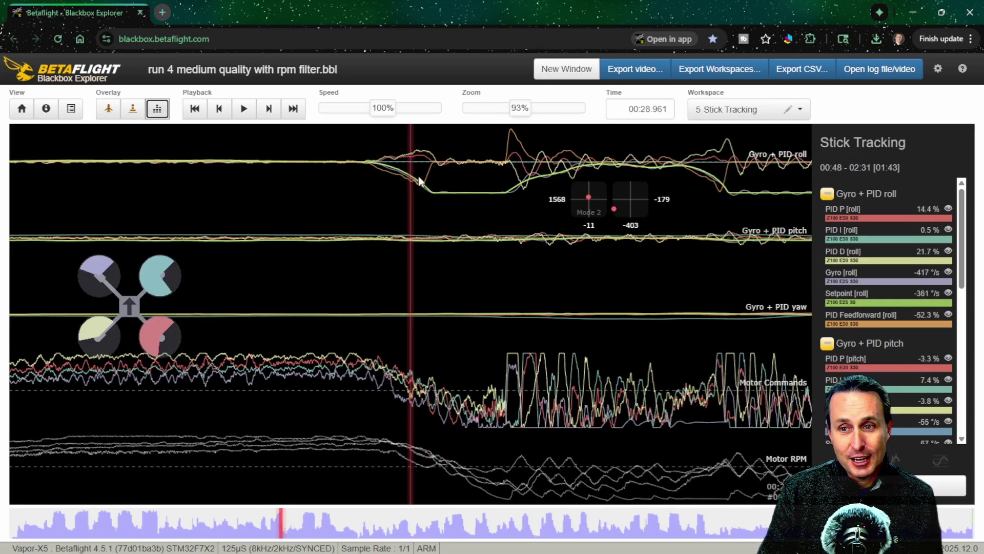
pyautogui.scroll(-10, 453, 192)
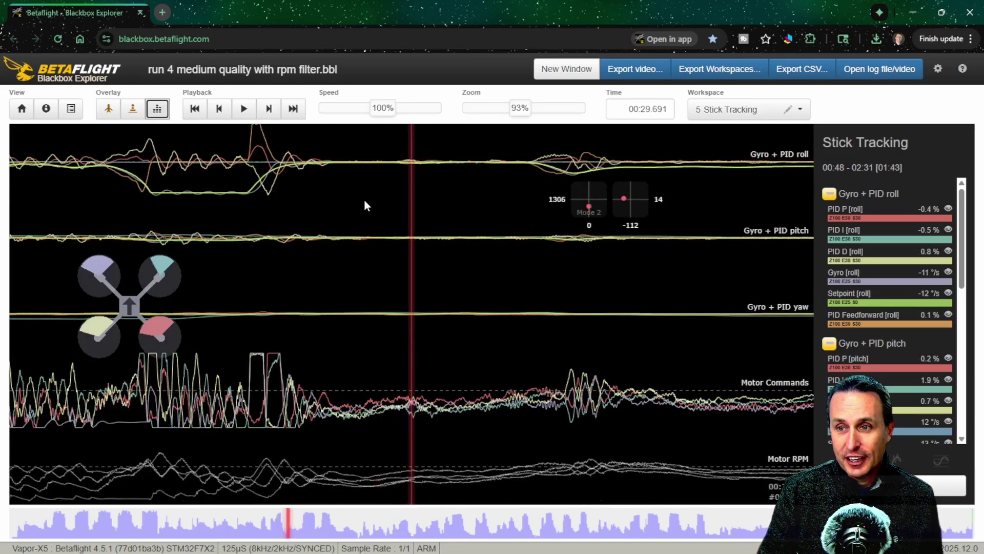
# - Fine-step the log to 00:32.660, where roll gyro reads -794 °/s against a -800 °/s setpoint
pyautogui.scroll(-9, 318, 185)
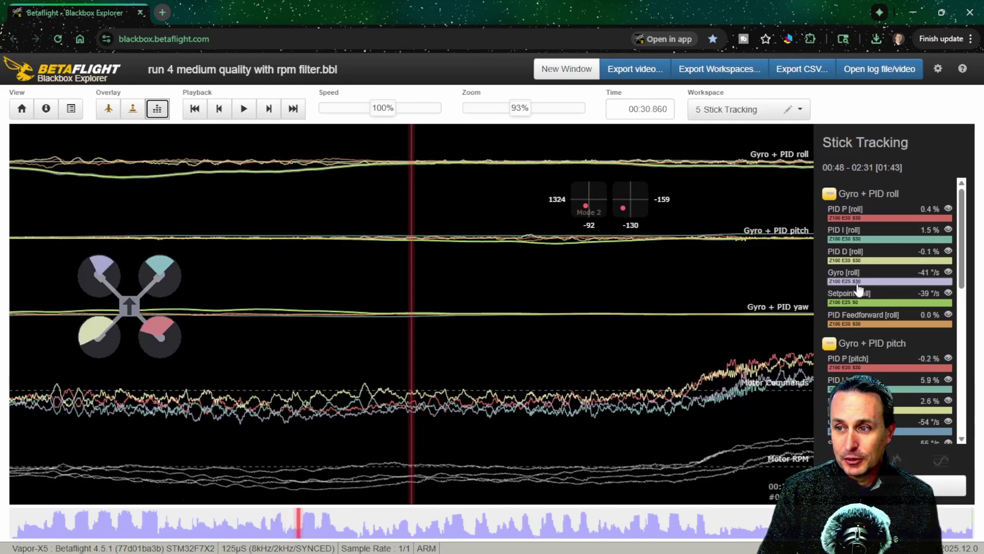
pyautogui.scroll(-20, 448, 295)
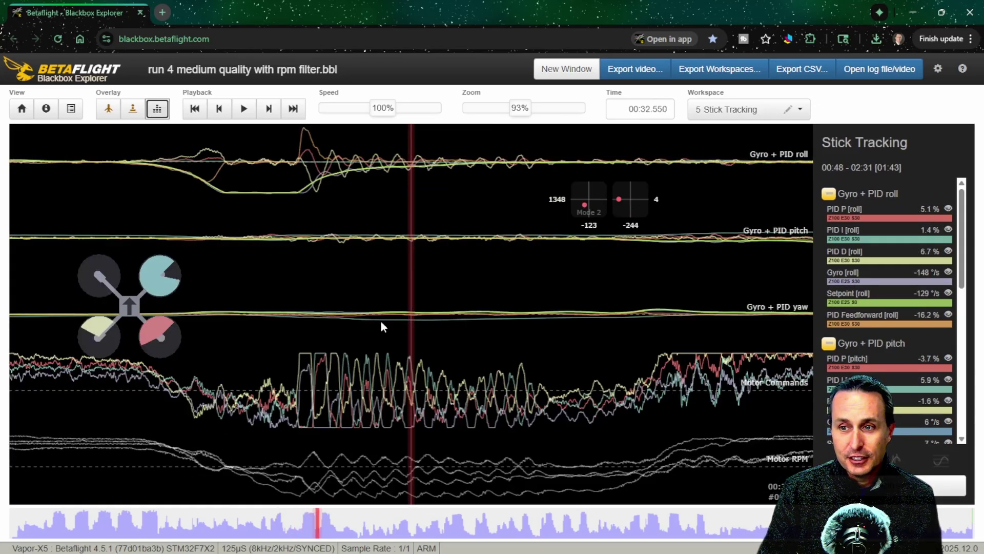
pyautogui.scroll(2, 310, 195)
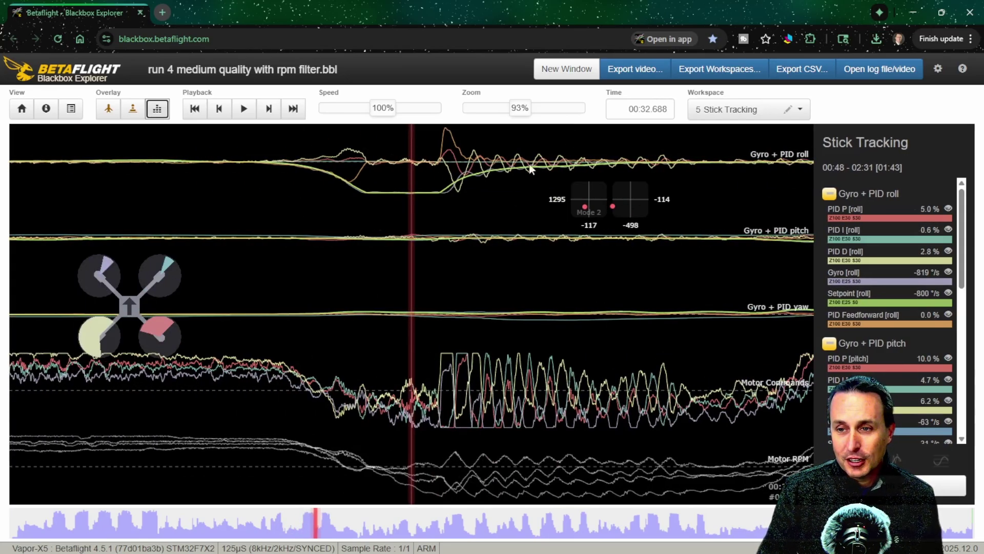
pyautogui.scroll(-1, 453, 341)
pyautogui.scroll(3, 420, 277)
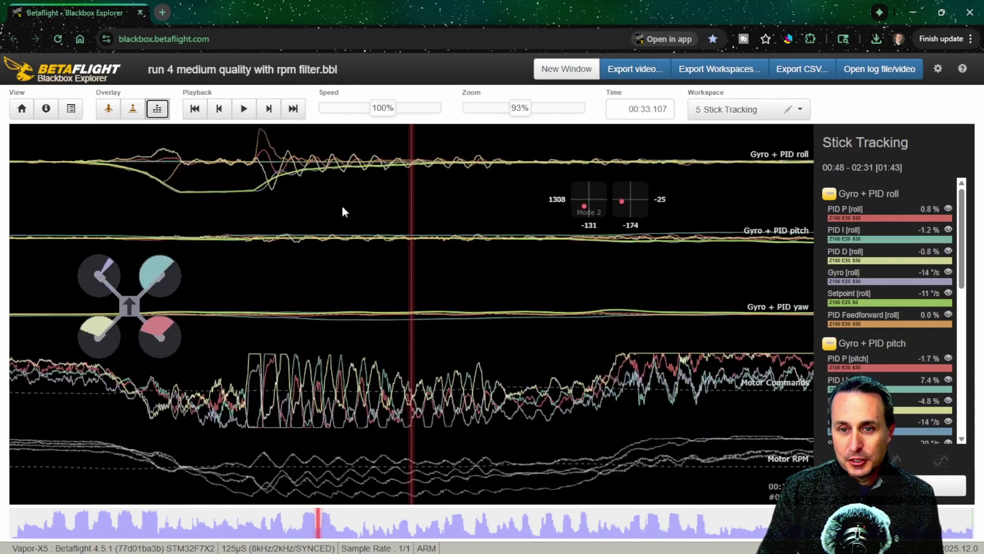
pyautogui.scroll(-2, 490, 200)
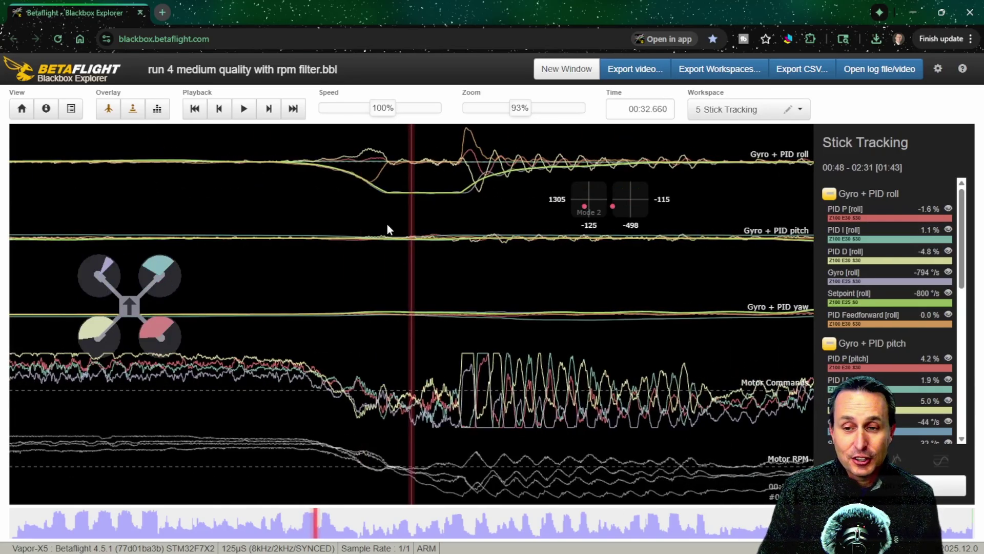
pyautogui.scroll(-3, 371, 253)
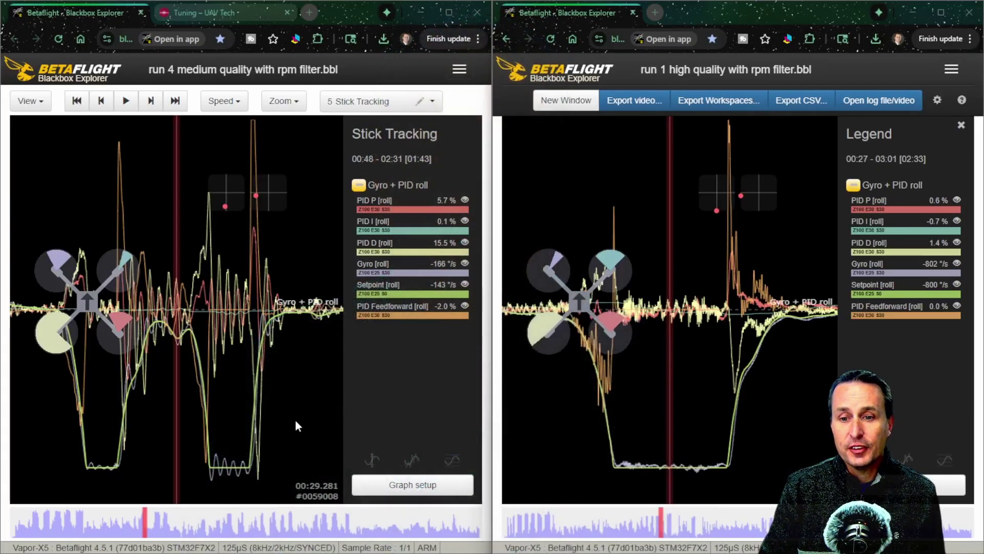
# - Fine-tune the medium-quality log to 00:29.227, roll gyro -86 °/s against -59 °/s setpoint
pyautogui.scroll(1, 303, 404)
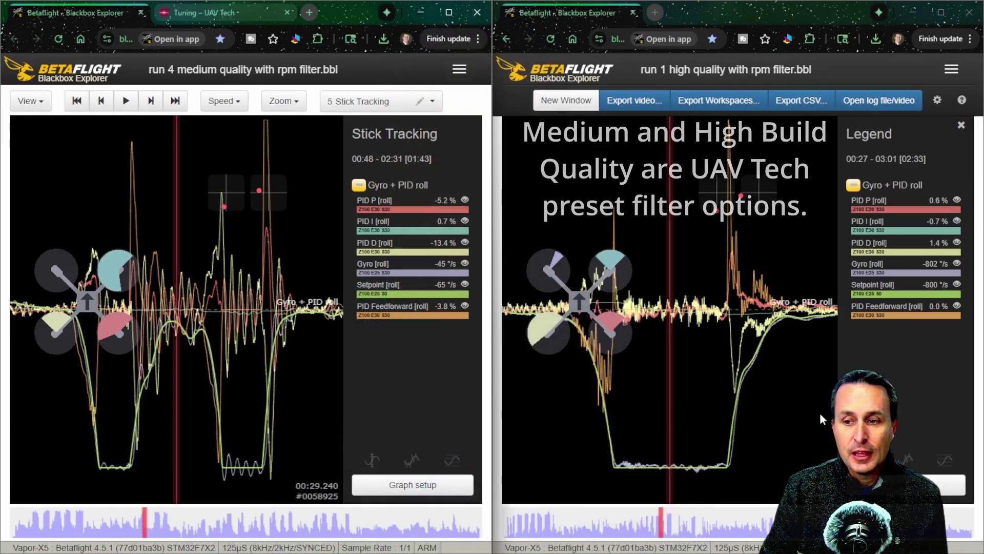
pyautogui.scroll(-1, 747, 427)
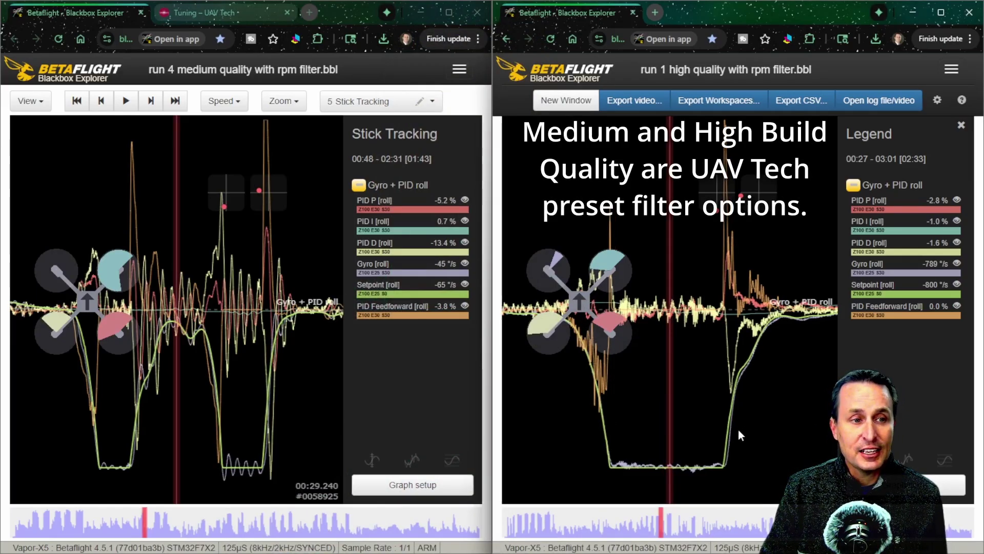
pyautogui.click(269, 433)
pyautogui.scroll(1, 267, 399)
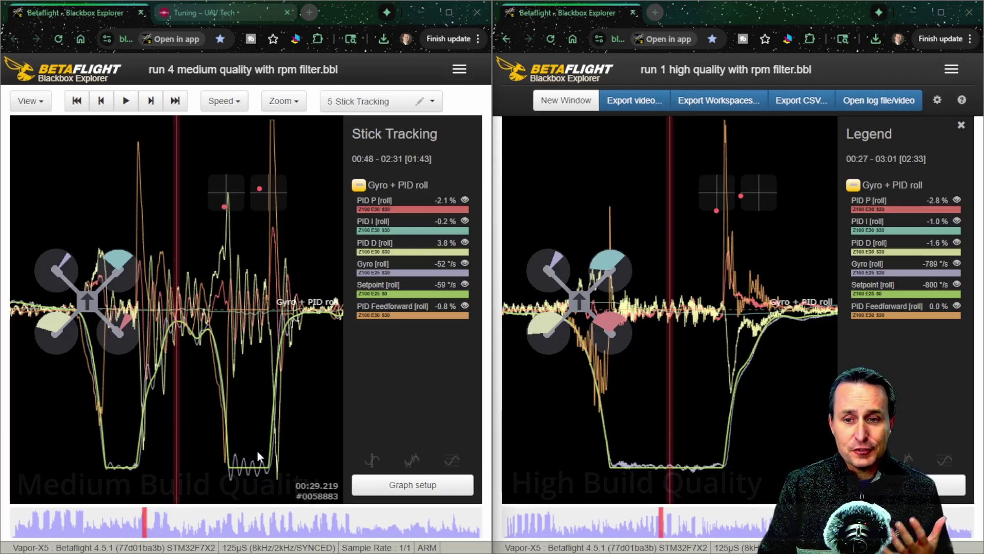
pyautogui.scroll(-2, 237, 444)
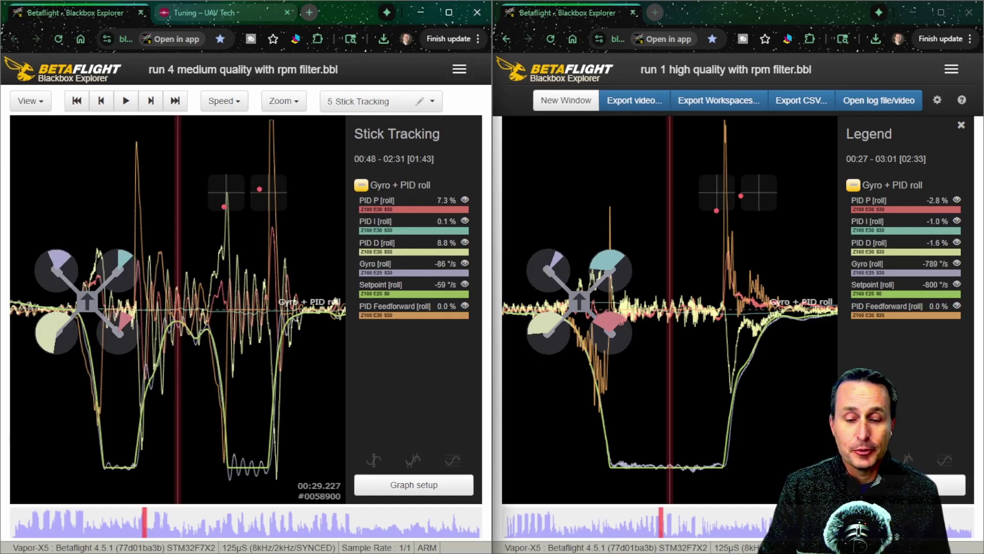
# - Nudge the high-quality log earlier and move the medium-quality log to 00:29.256
pyautogui.moveTo(715, 436); pyautogui.dragTo(693, 448)
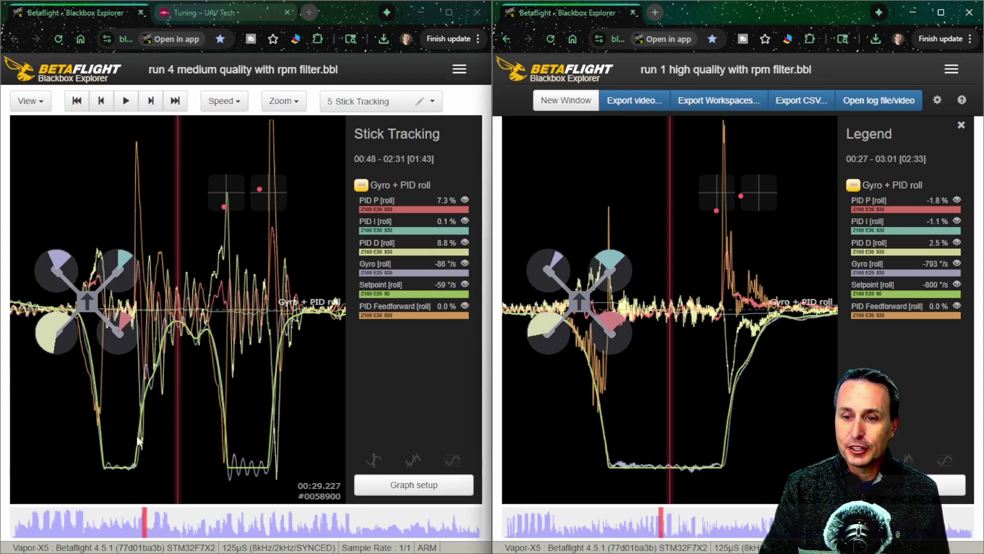
pyautogui.moveTo(136, 436); pyautogui.dragTo(192, 429)
pyautogui.scroll(-1, 699, 411)
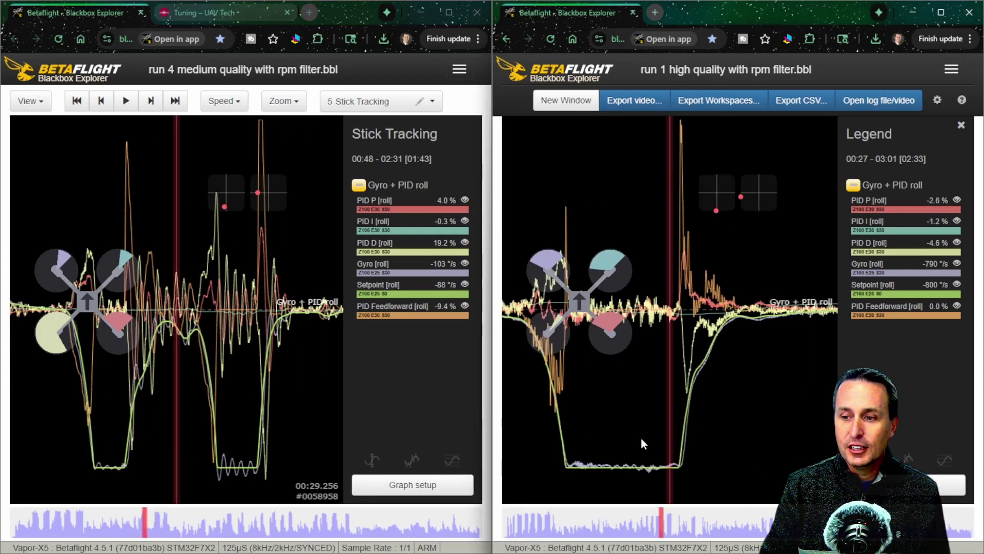
pyautogui.scroll(-1, 603, 450)
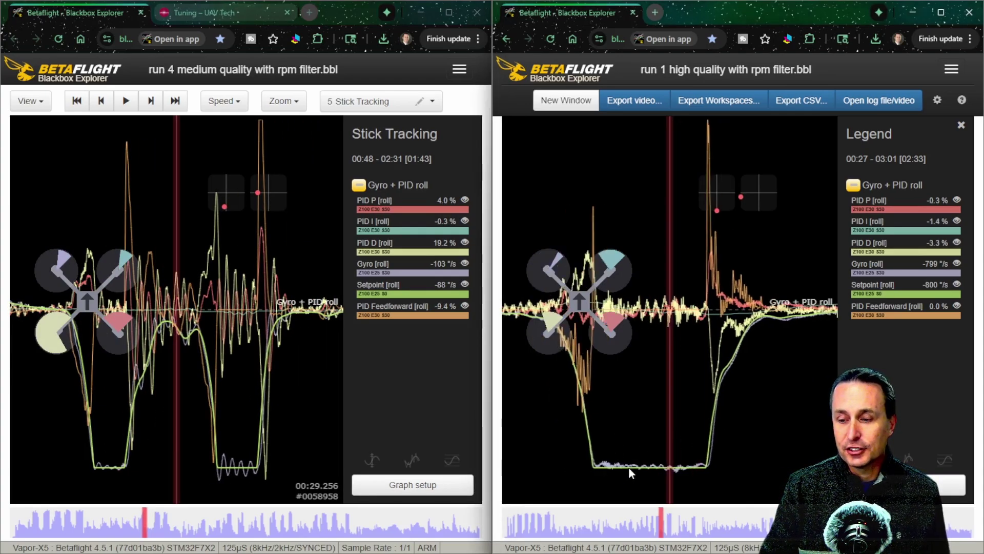